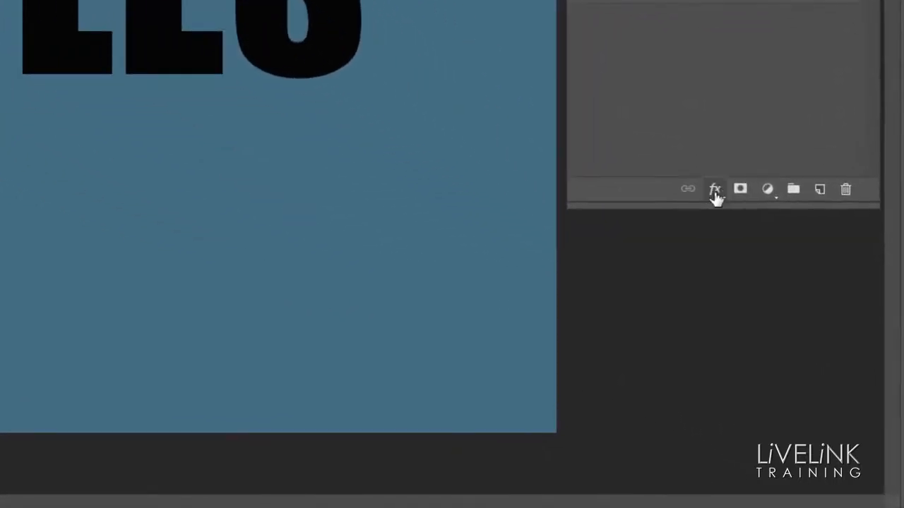
left_click(715, 190)
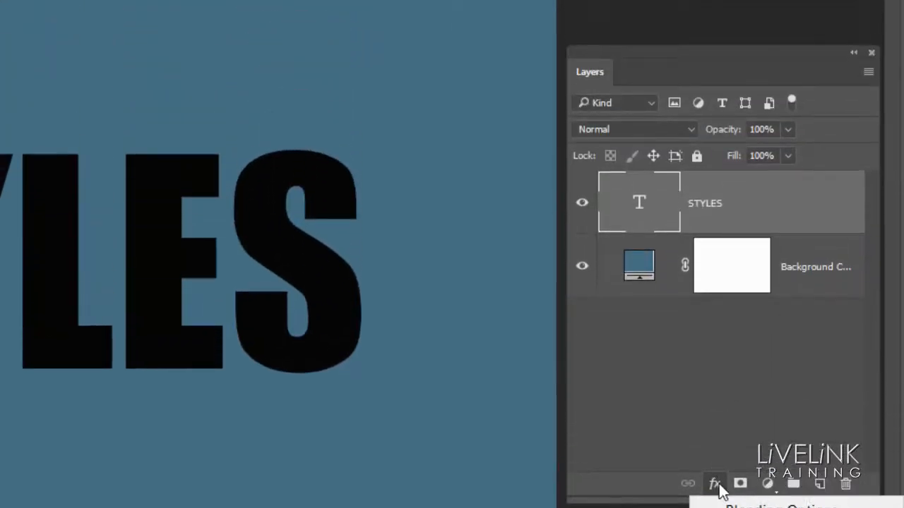
left_click(829, 206)
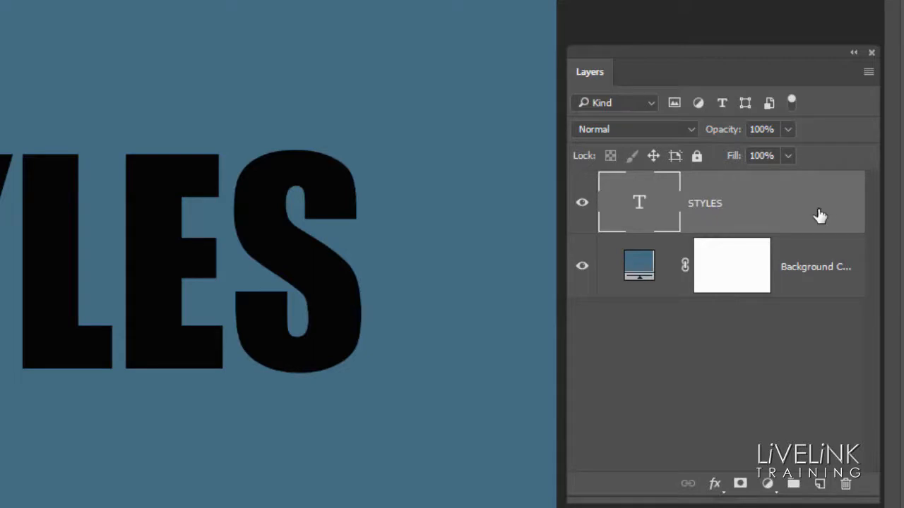
double_click(818, 217)
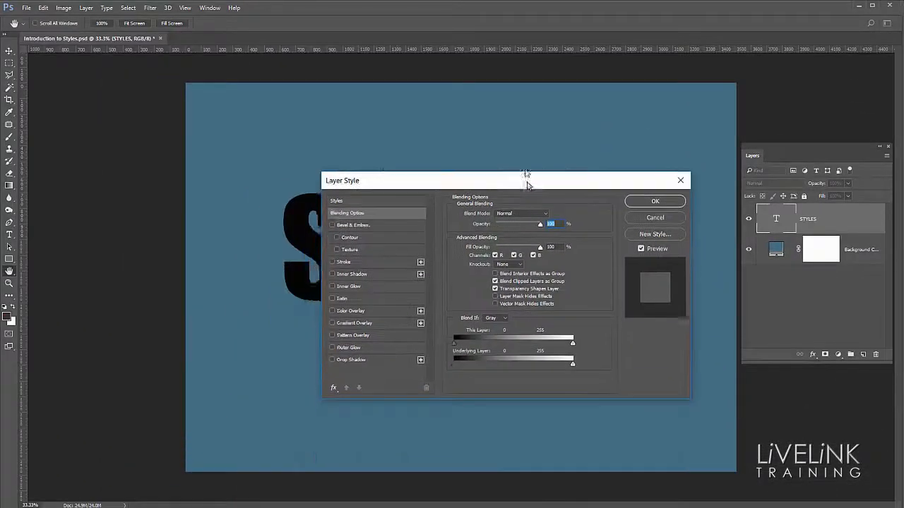
left_click_drag(528, 184, 520, 324)
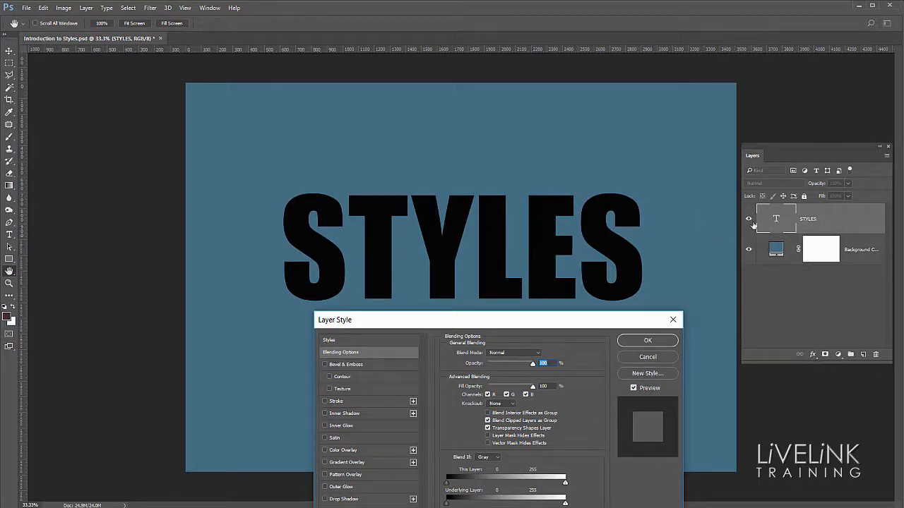
left_click(647, 357)
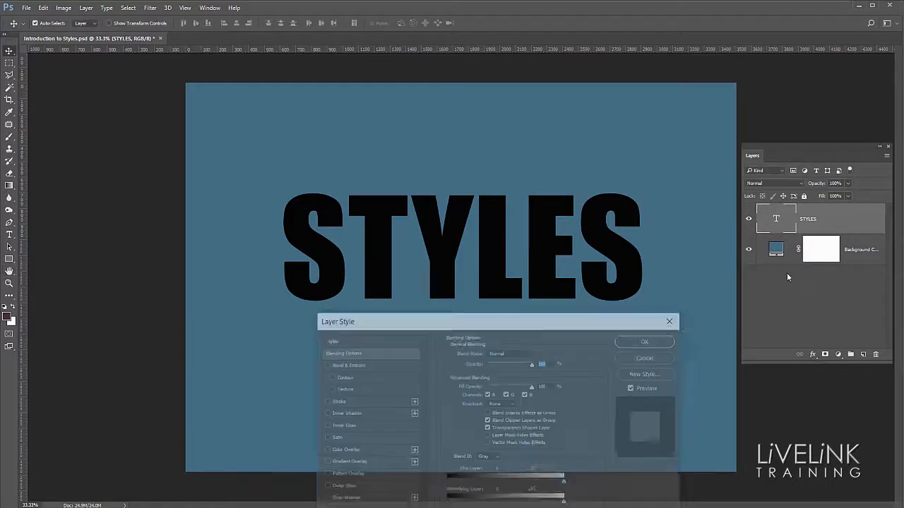
Step: Hide and show the STYLES text layer, and move the text slightly down on the canvas
left_click(749, 221)
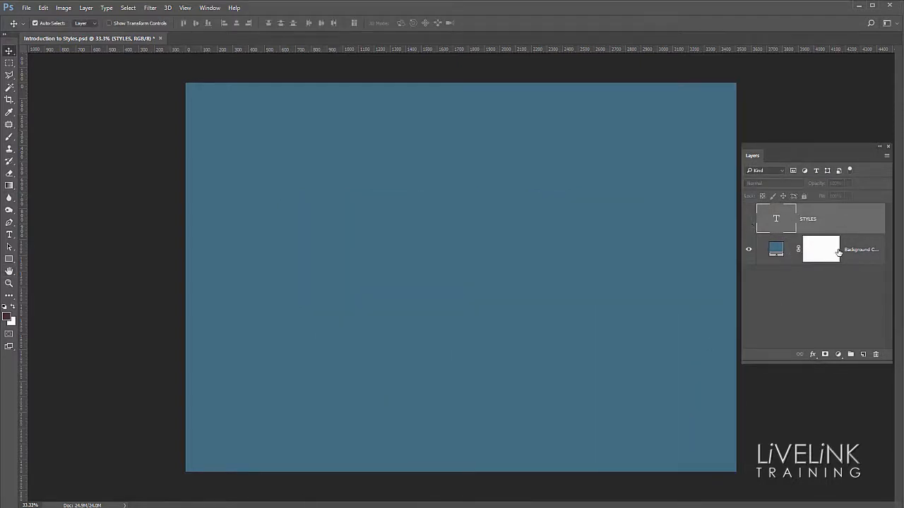
left_click(748, 220)
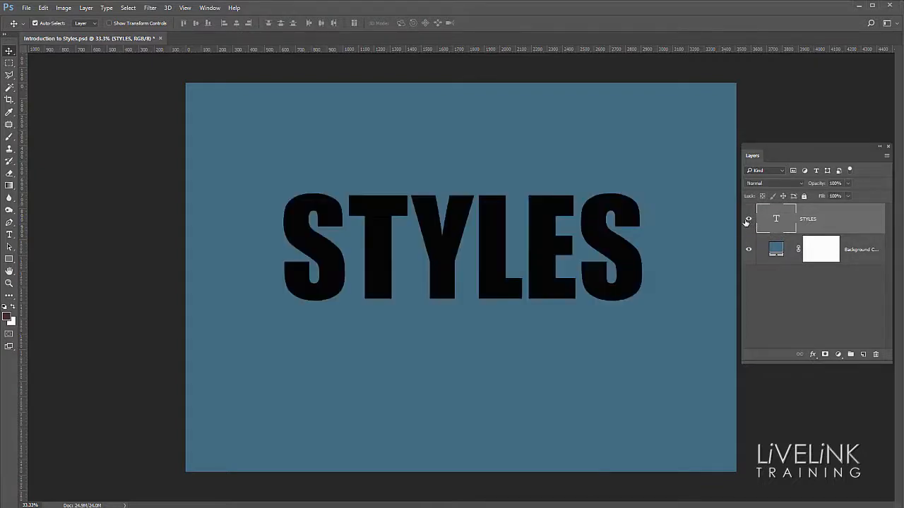
mouse_move(487, 233)
left_mouse_down()
mouse_move(494, 249)
mouse_move(494, 227)
mouse_move(490, 242)
left_mouse_up()
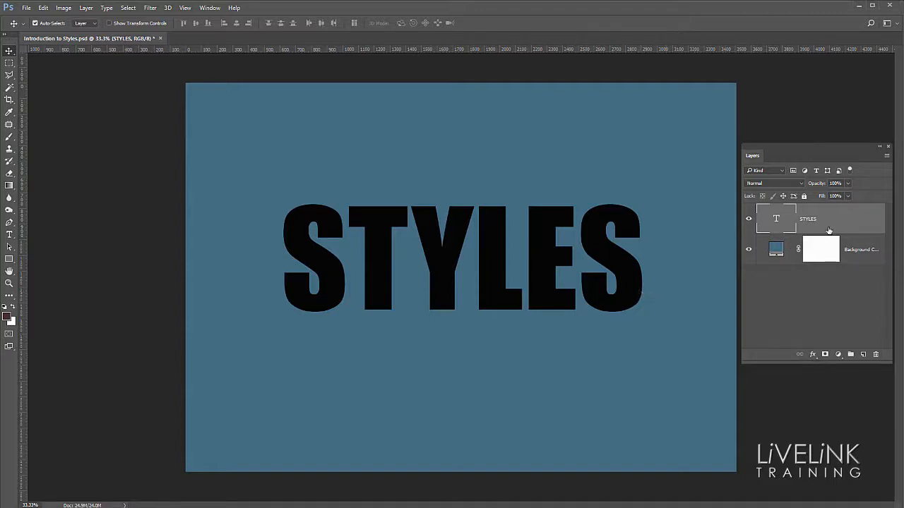
Step: Open the blending options of the STYLES text layer and move the dialog up to uncover more of the canvas
double_click(863, 218)
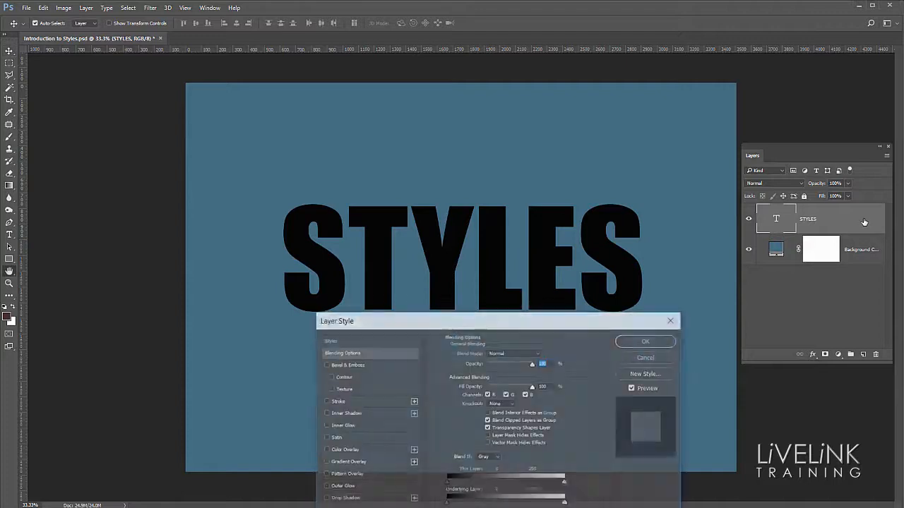
left_click_drag(546, 324, 524, 172)
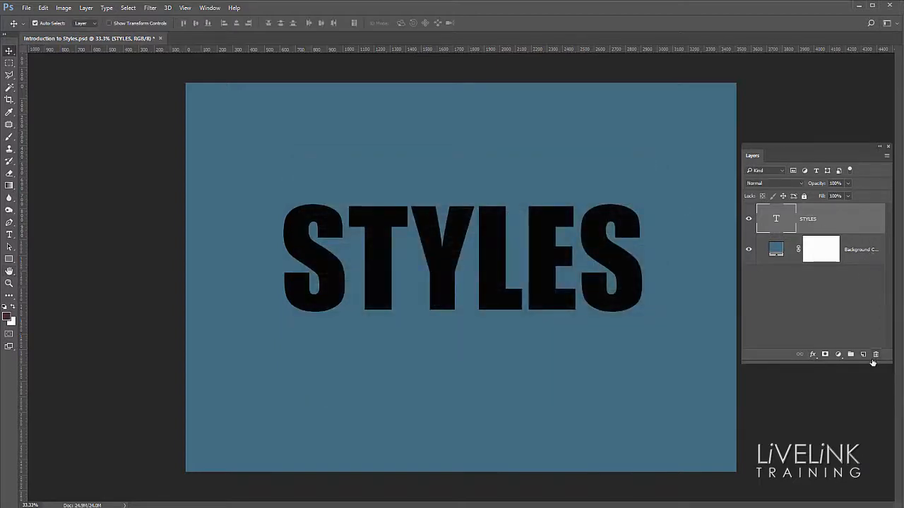
left_click(813, 356)
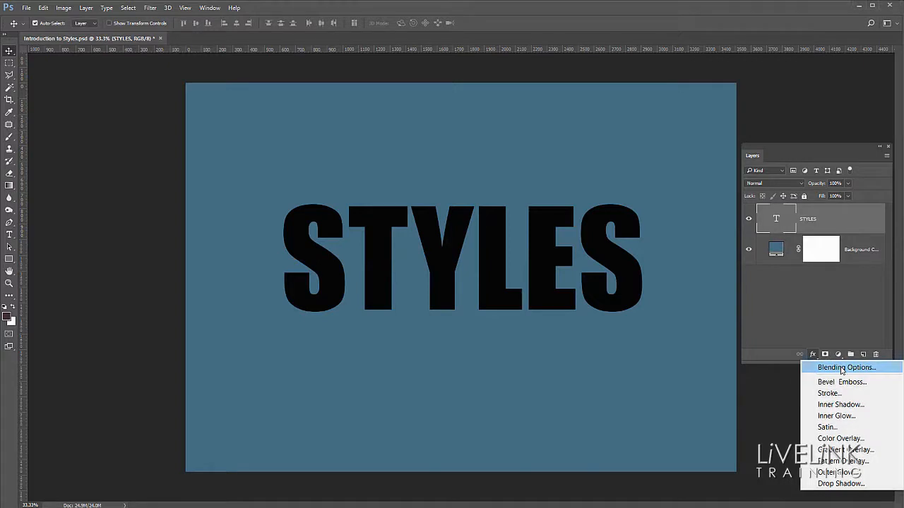
left_click(842, 367)
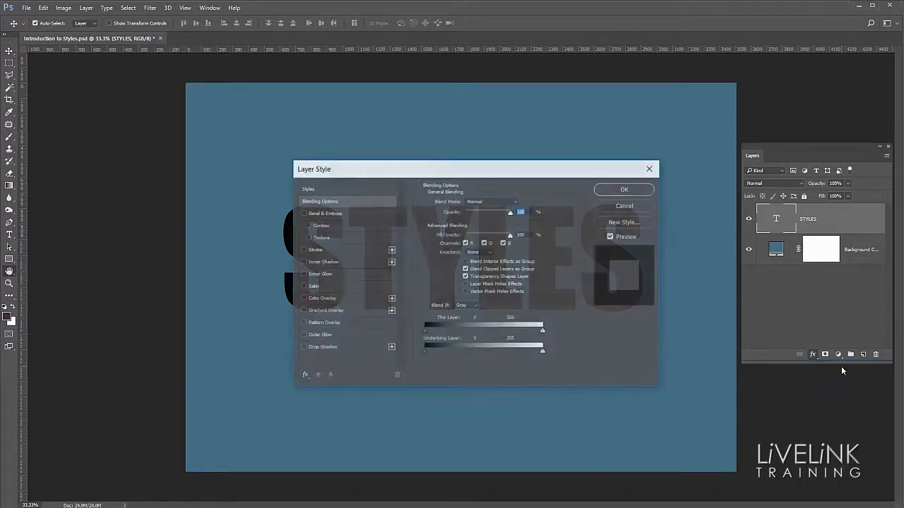
left_click_drag(467, 174, 429, 122)
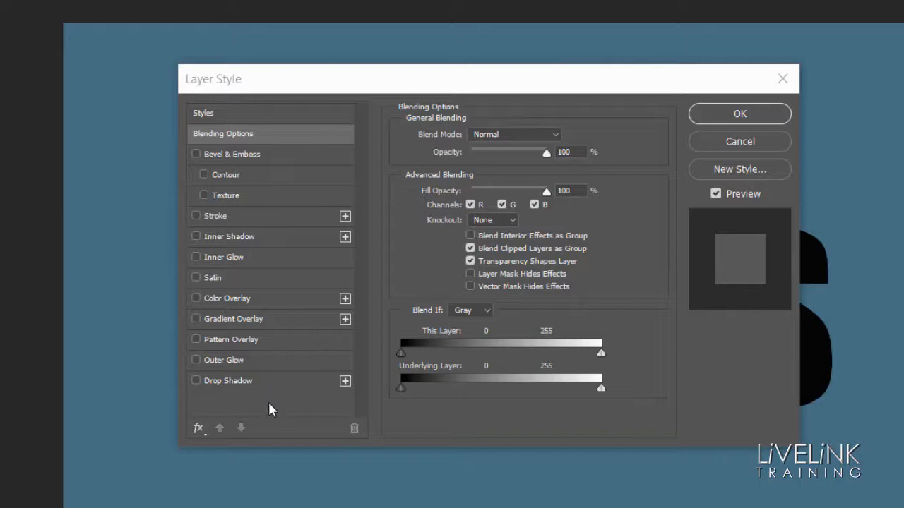
Step: Add a Drop Shadow effect to the STYLES layer and show its settings, keeping the Multiply blend mode
left_click(197, 380)
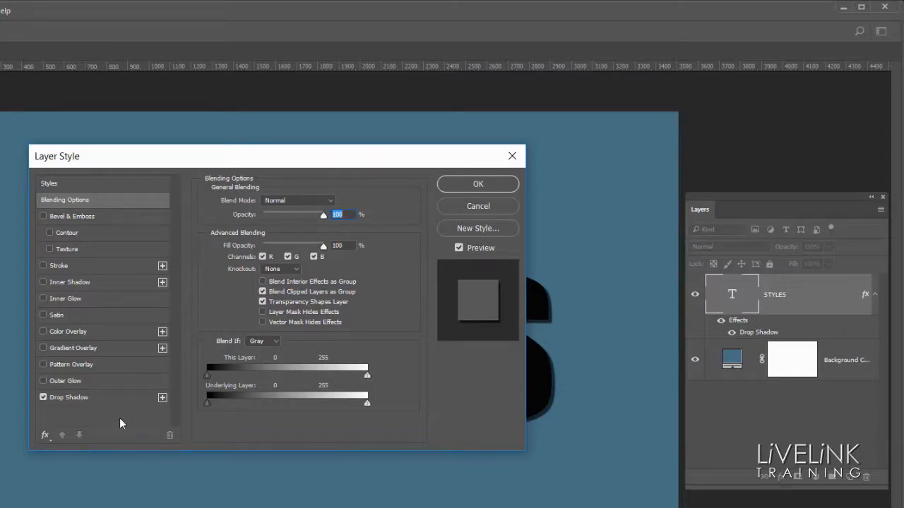
left_click(43, 398)
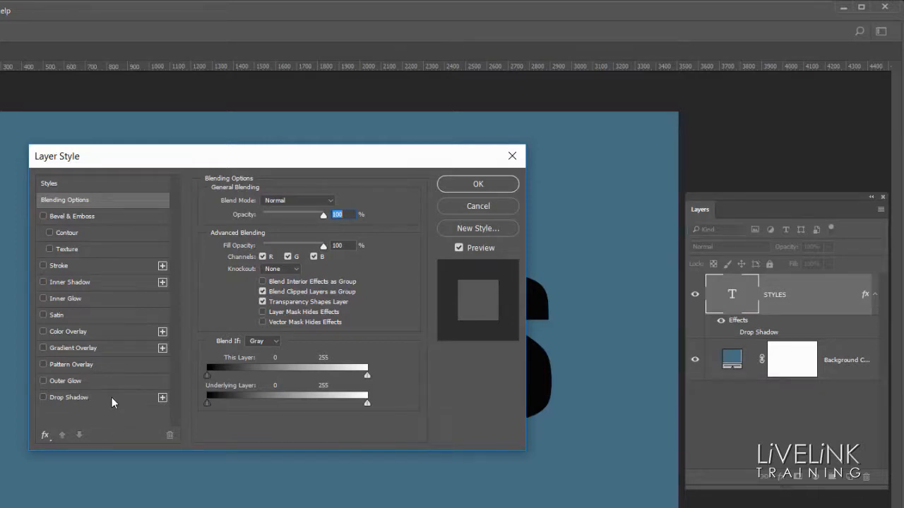
left_click(110, 399)
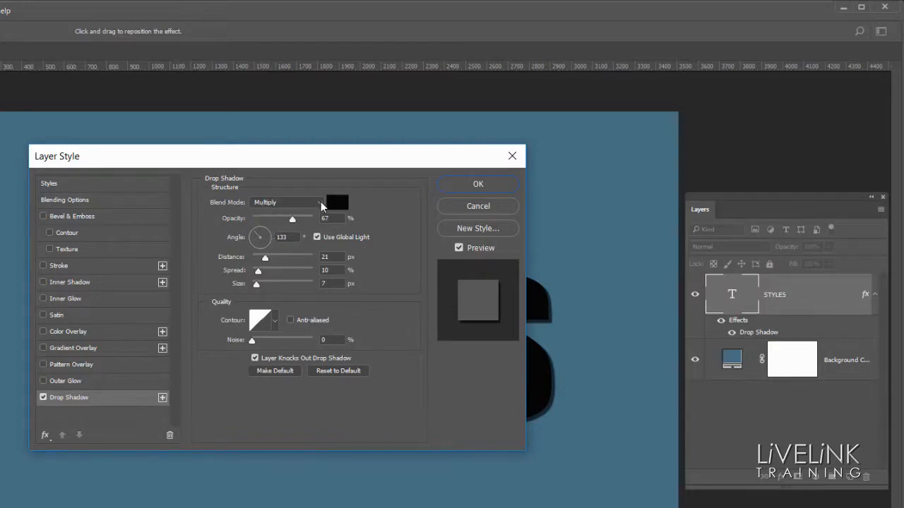
left_click(321, 204)
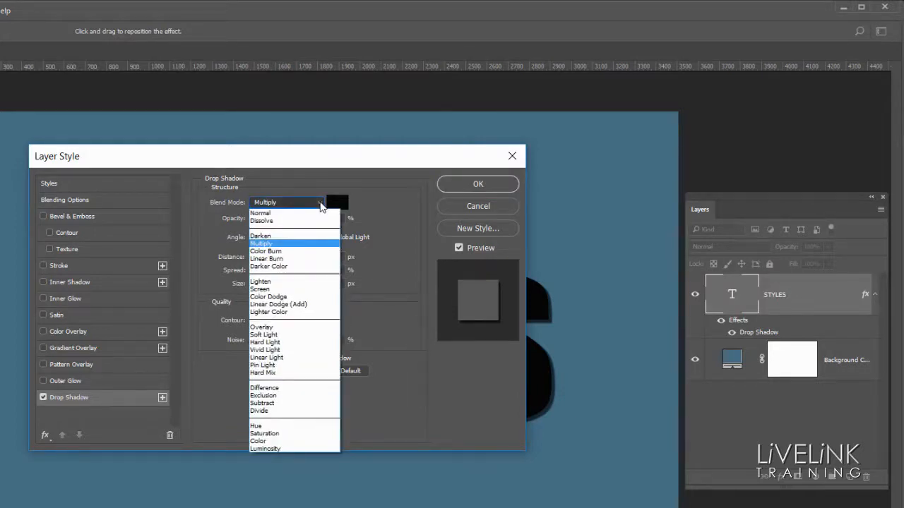
left_click(319, 202)
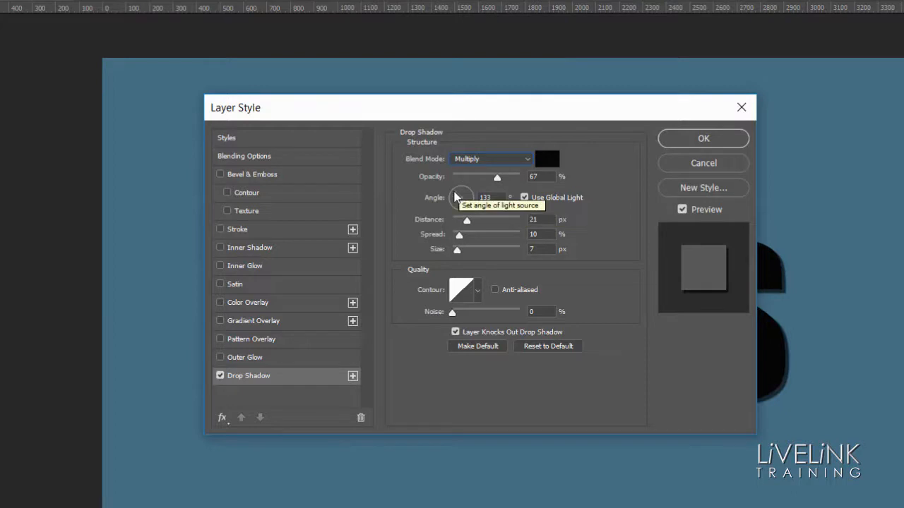
Step: Try drop shadow light angles of 135°, -48° and 119°, with the dialog moved aside to uncover the text
left_click(455, 193)
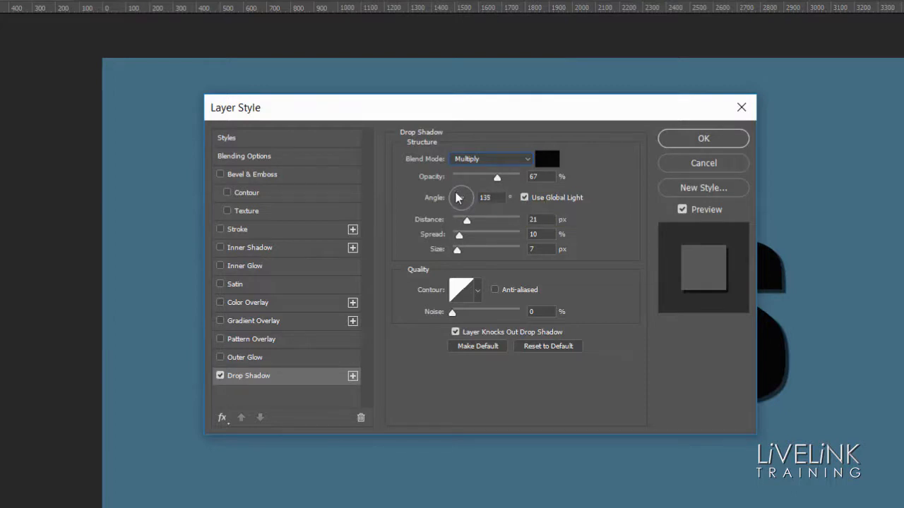
left_click(455, 193)
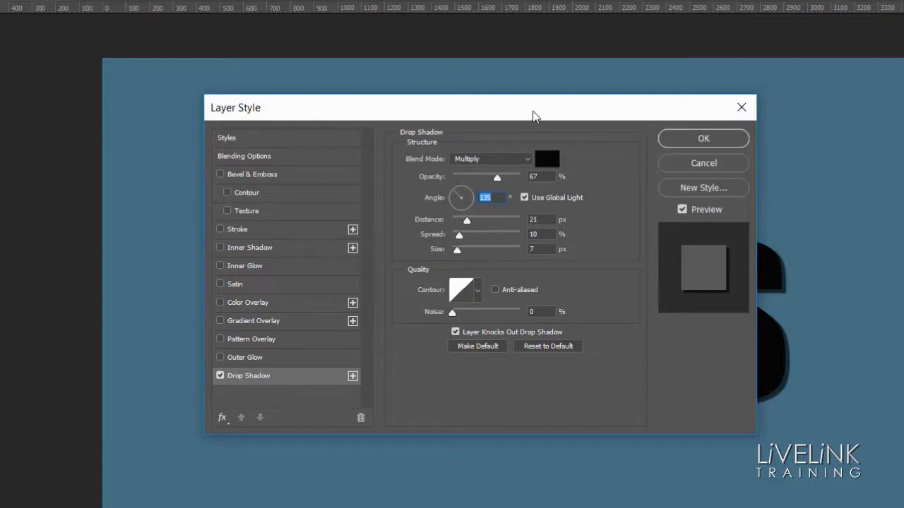
left_click_drag(533, 115, 207, 156)
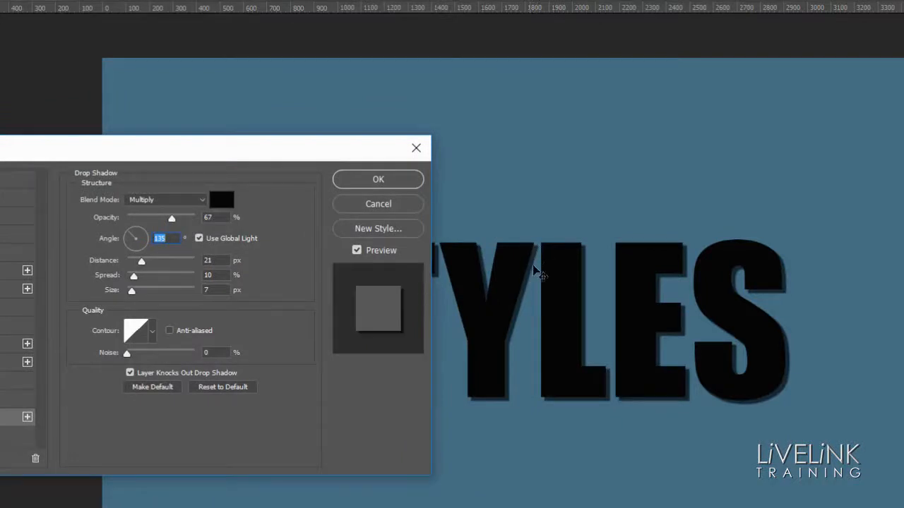
left_click_drag(301, 151, 272, 154)
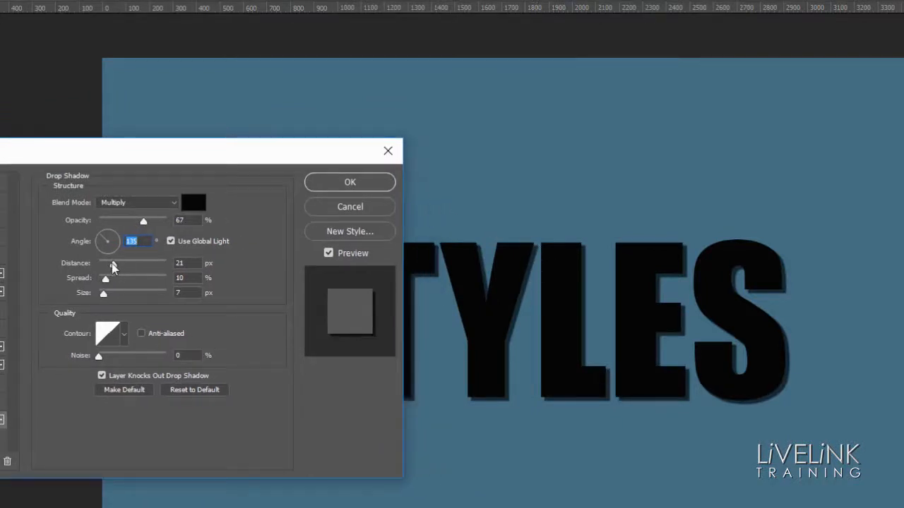
left_click(105, 238)
left_click_drag(105, 238, 124, 264)
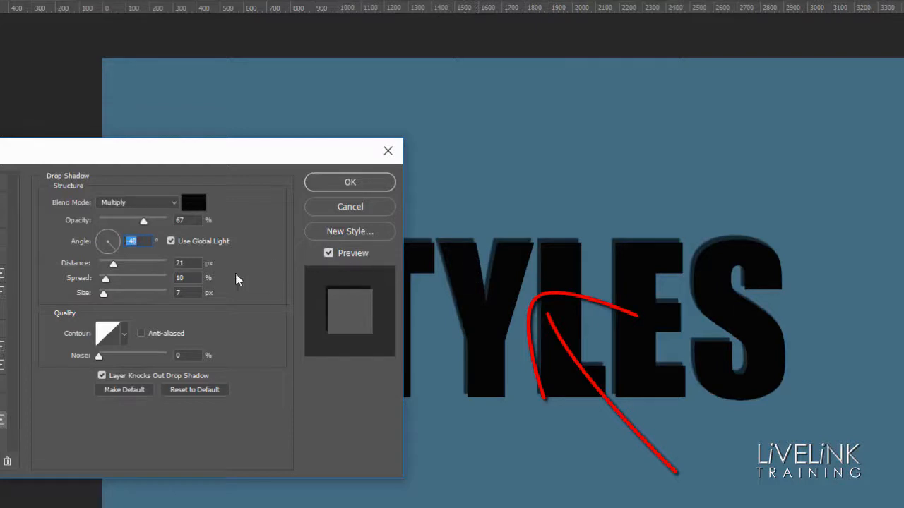
left_click_drag(116, 249, 101, 233)
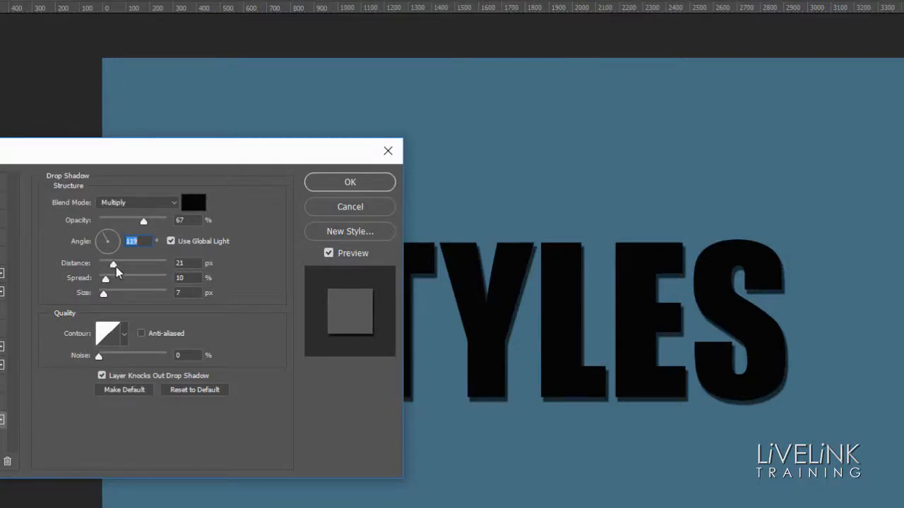
Step: Reposition the drop shadow to a distance of 77 px at 159°, with a spread of 17% and a size of 81 px
left_click_drag(118, 269, 147, 274)
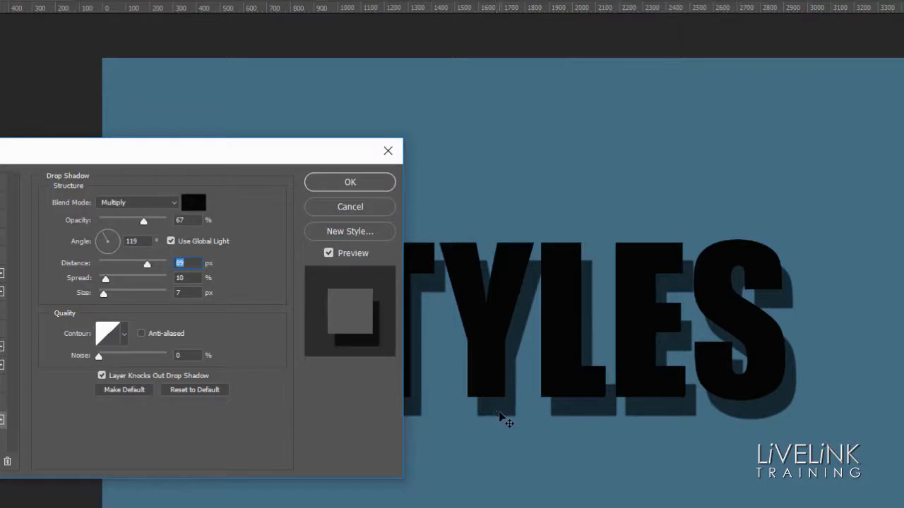
mouse_move(508, 424)
left_mouse_down()
mouse_move(526, 400)
mouse_move(537, 419)
mouse_move(504, 400)
mouse_move(553, 406)
mouse_move(529, 417)
mouse_move(530, 393)
mouse_move(523, 409)
mouse_move(504, 403)
mouse_move(510, 407)
left_mouse_up()
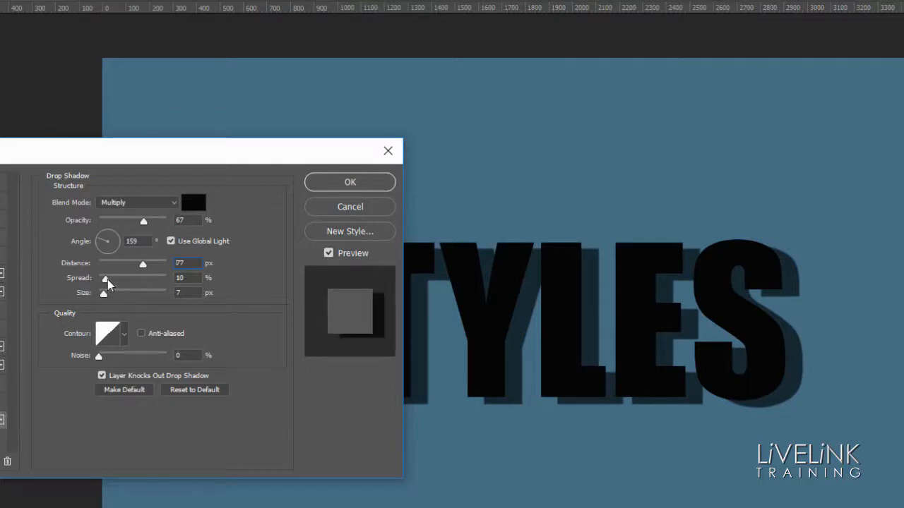
left_click_drag(108, 280, 124, 298)
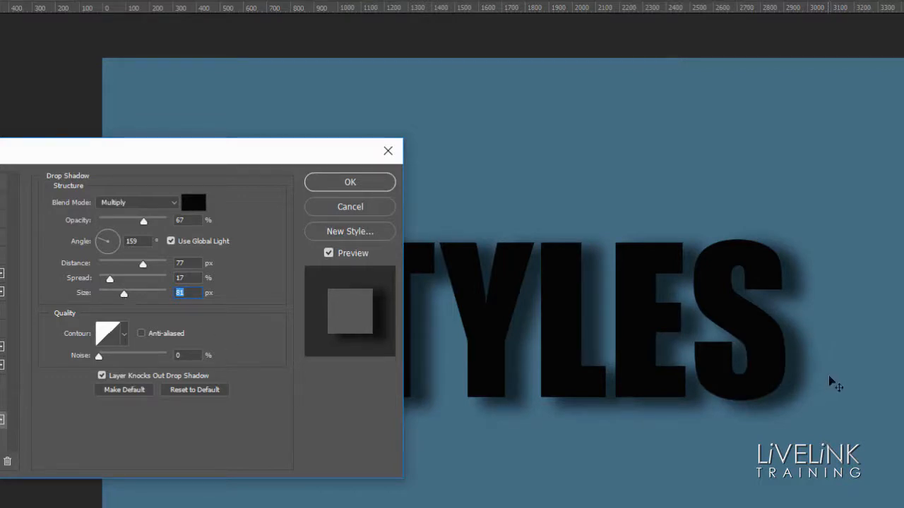
Step: Reposition the drop shadow directly on the canvas to an angle of 139° and a distance of 190 px, and apply the layer style
left_click_drag(800, 364, 813, 379)
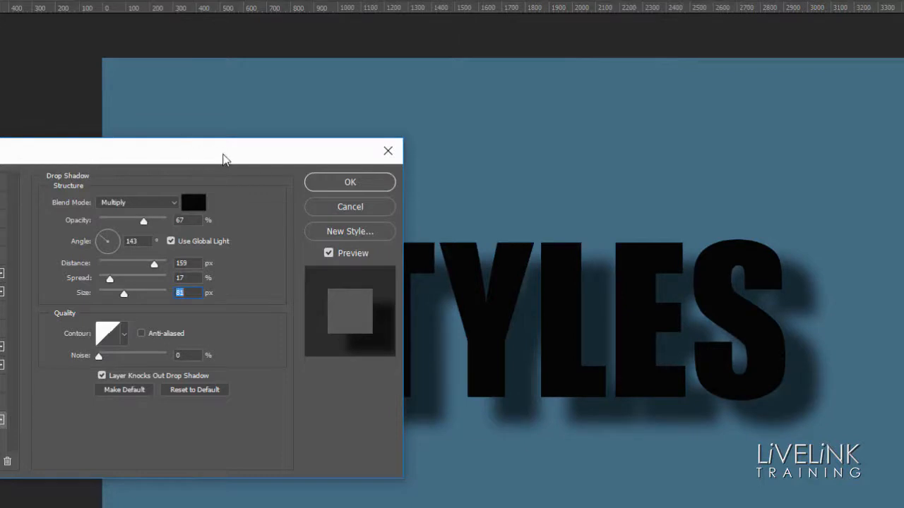
left_click_drag(224, 157, 18, 161)
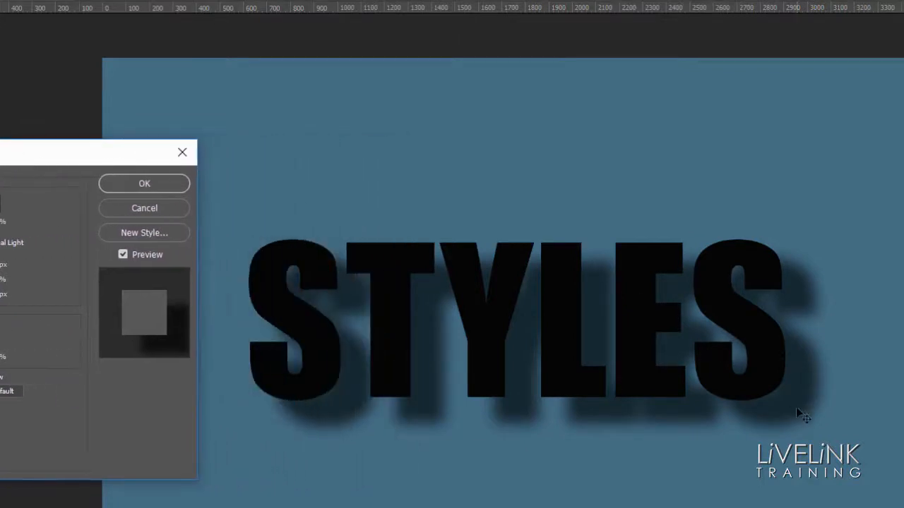
left_click_drag(798, 409, 802, 414)
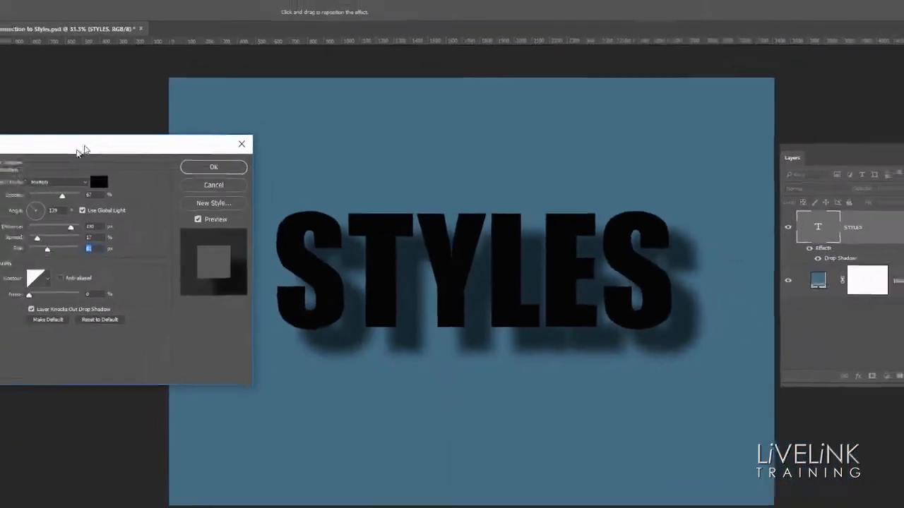
left_click_drag(0, 148, 259, 137)
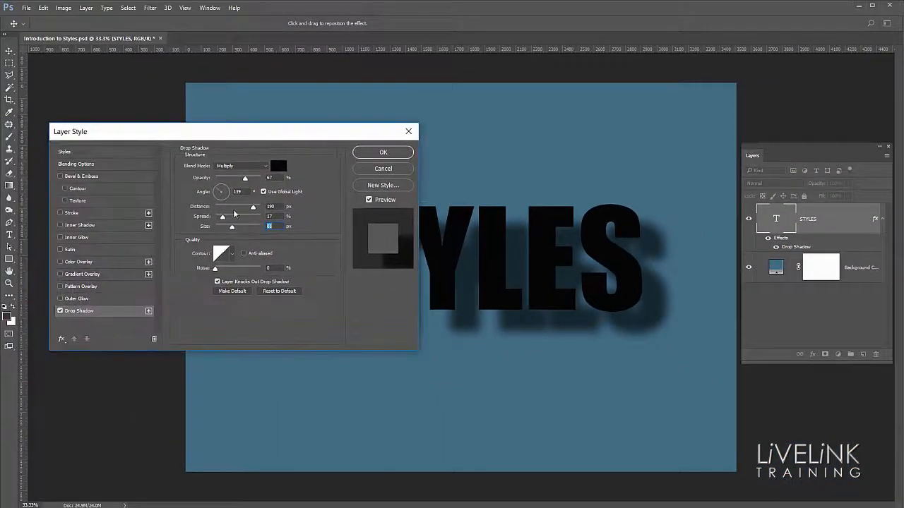
left_click(383, 152)
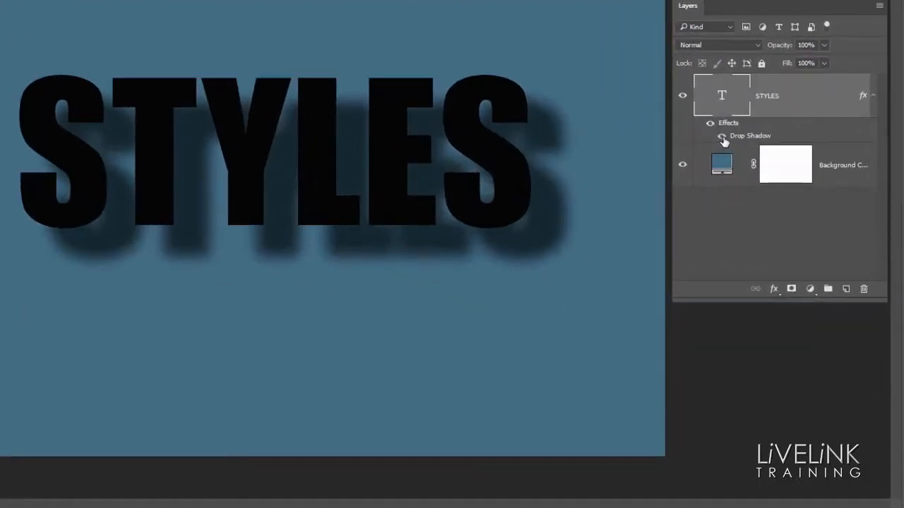
Step: Hide and show the Drop Shadow effect, and collapse and expand the STYLES layer's effects list
left_click(724, 139)
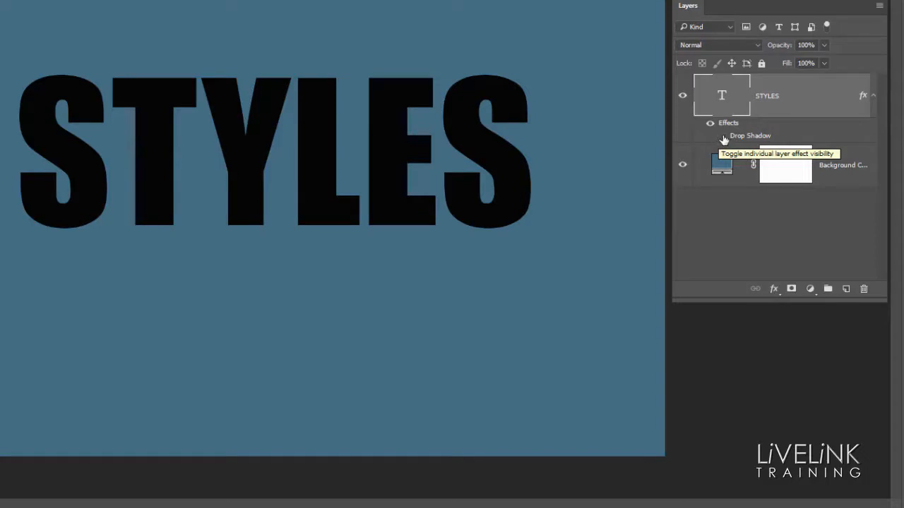
left_click(722, 137)
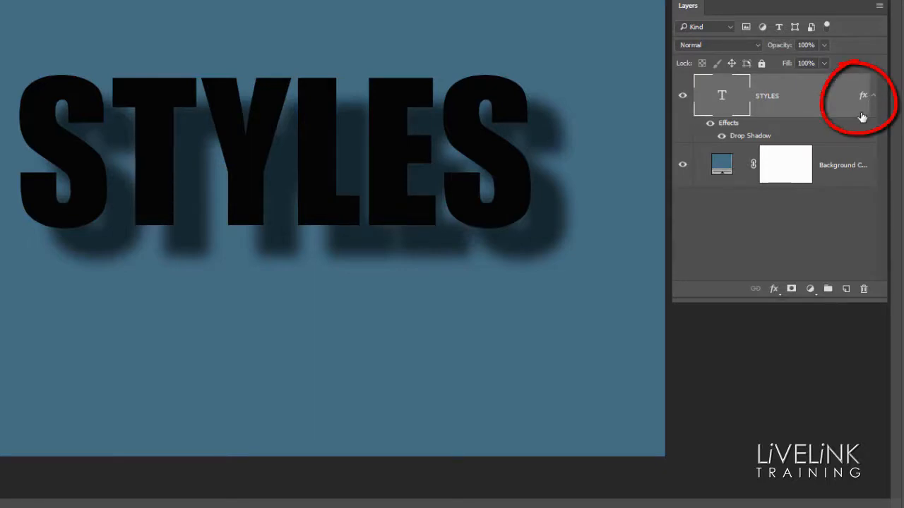
left_click(876, 96)
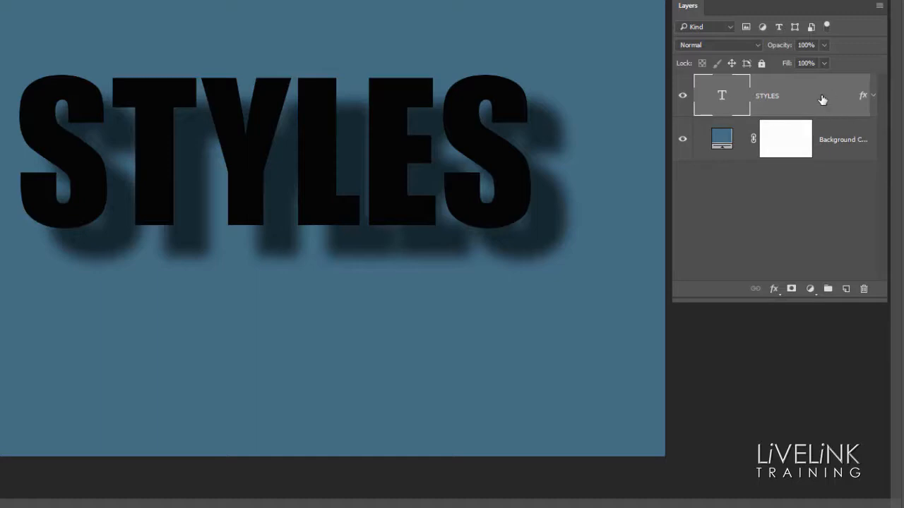
left_click(874, 97)
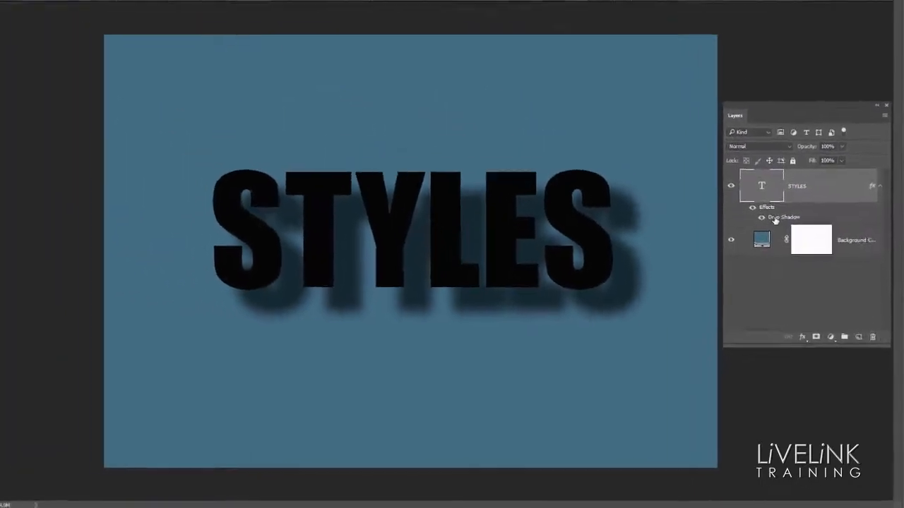
Step: Edit the STYLES layer's drop shadow opacity, trying 100%, set it to 58% and apply the layer style
double_click(756, 162)
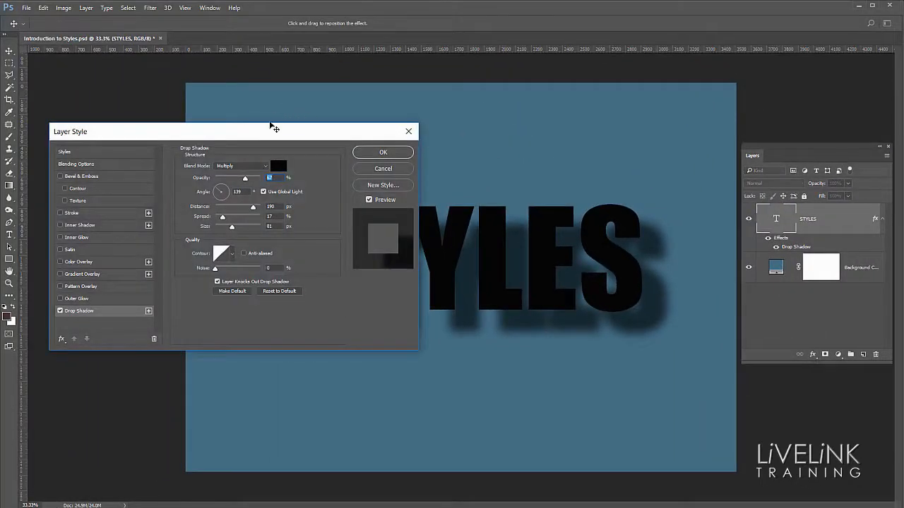
left_click_drag(274, 128, 243, 126)
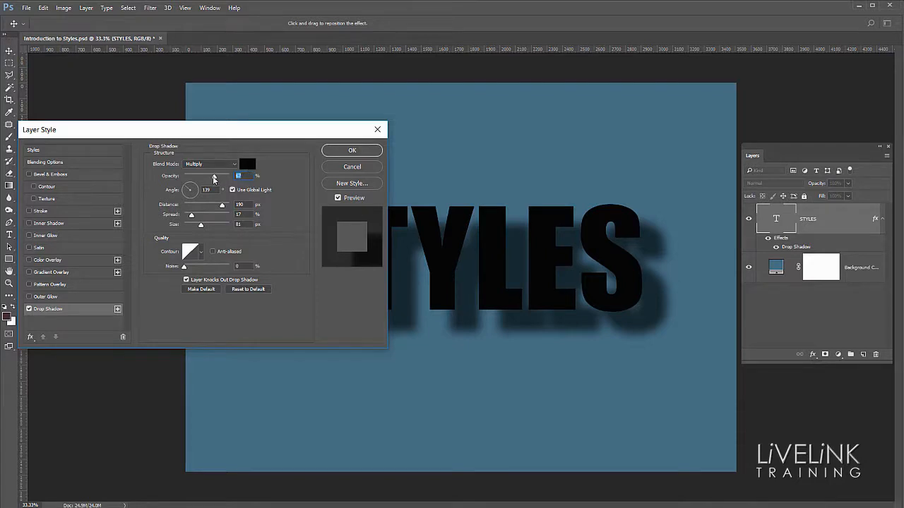
left_click_drag(213, 179, 238, 189)
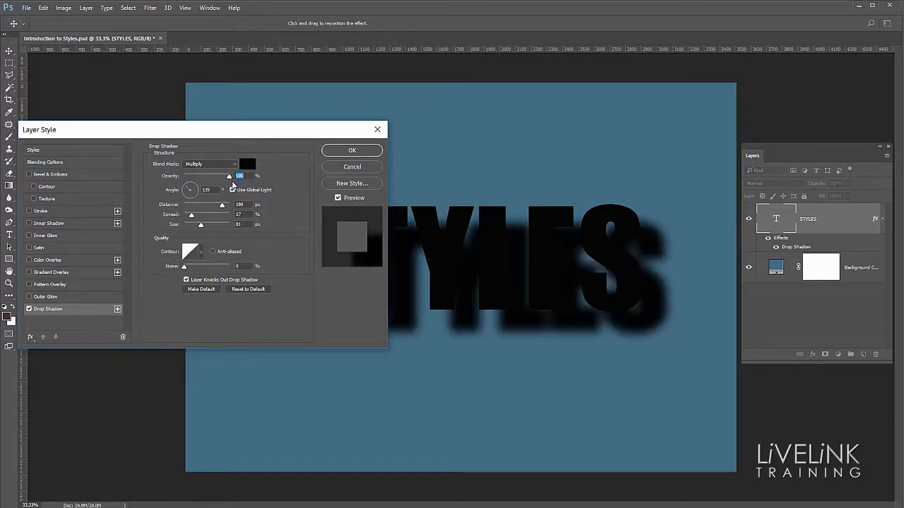
left_click_drag(230, 181, 210, 181)
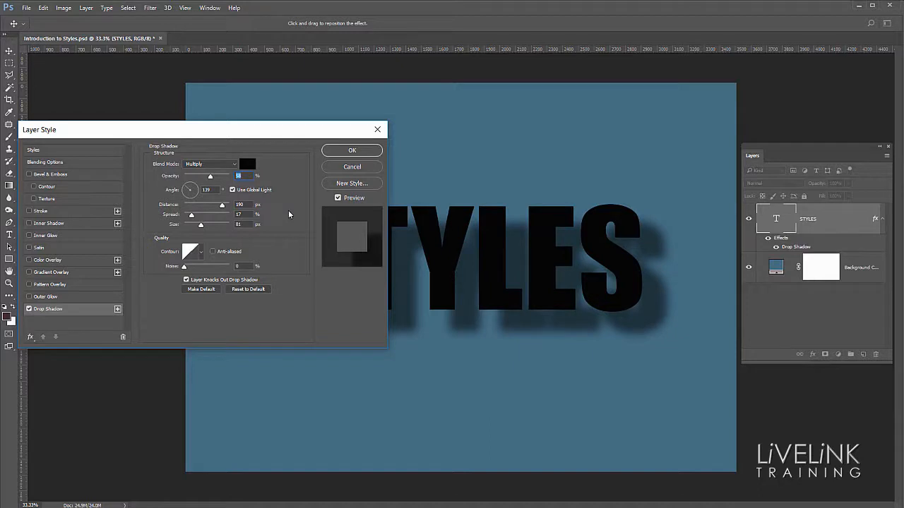
left_click(356, 153)
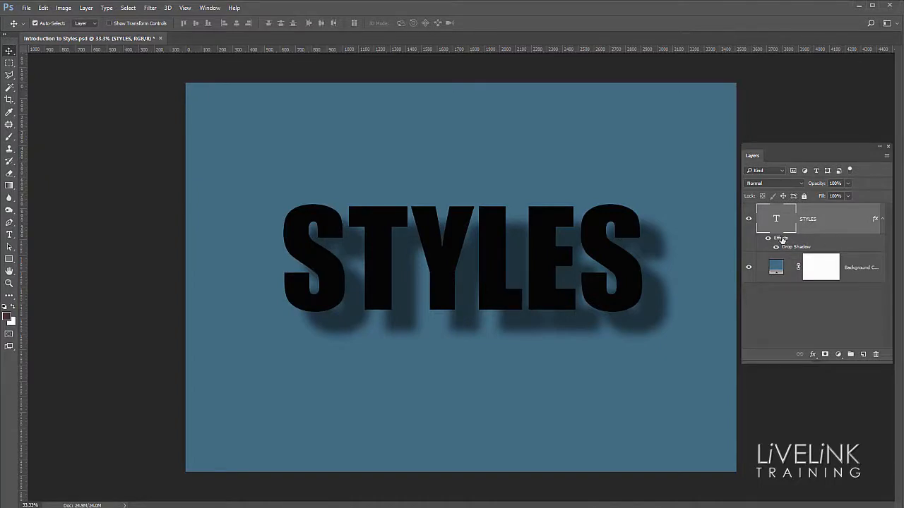
Step: Delete all effects from the STYLES layer, and add a drop shadow to it again through its layer style settings
left_click_drag(780, 239, 876, 357)
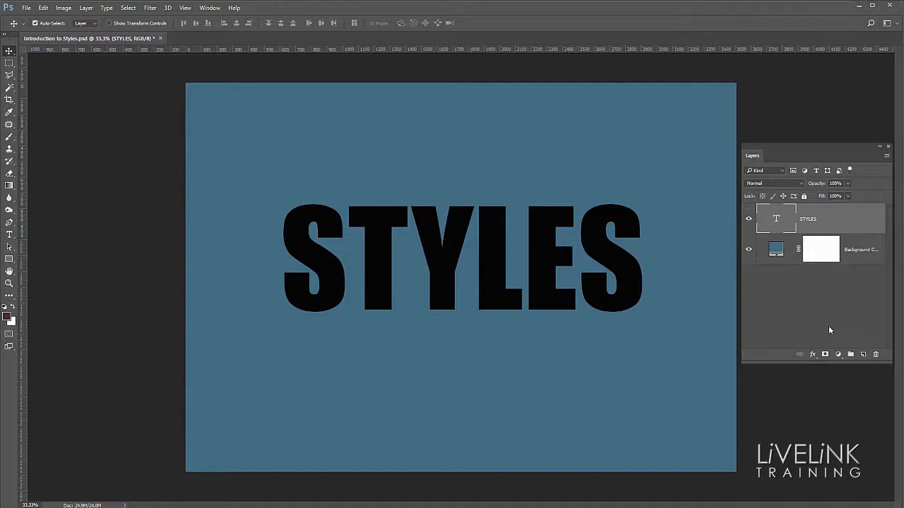
double_click(873, 223)
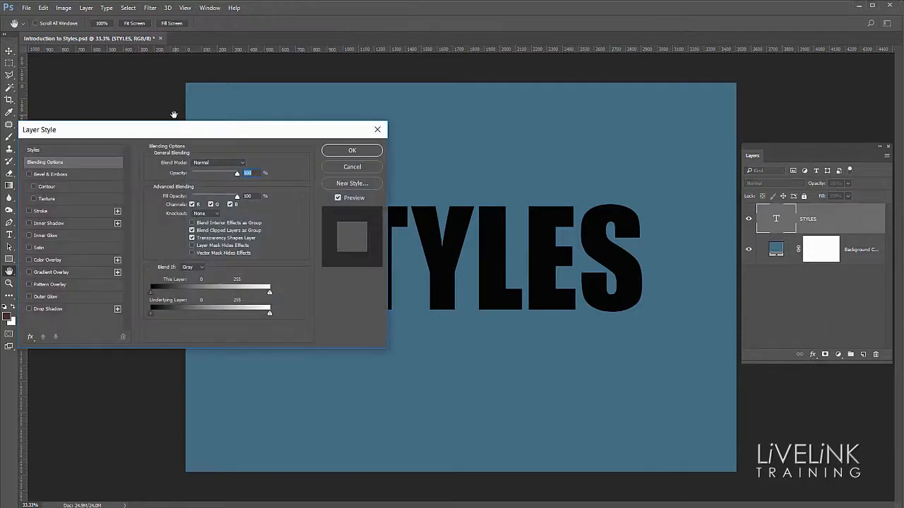
left_click(66, 311)
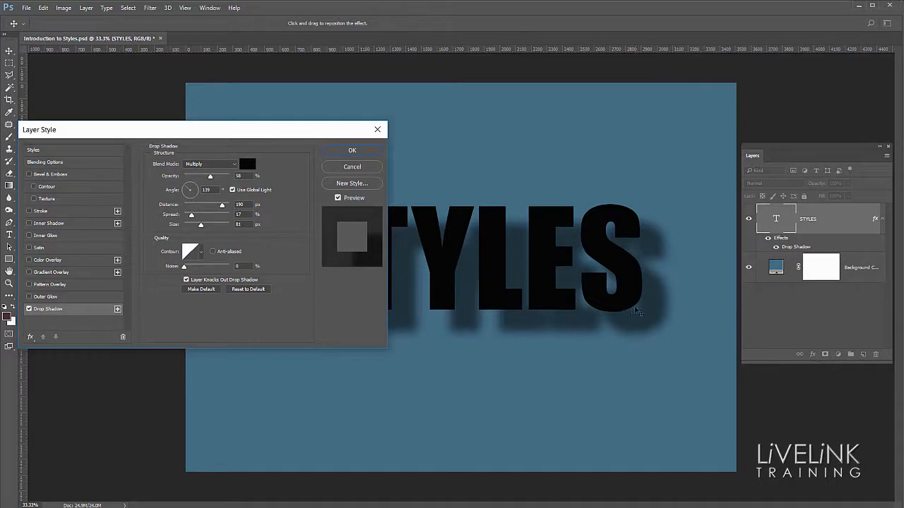
left_click_drag(274, 130, 314, 101)
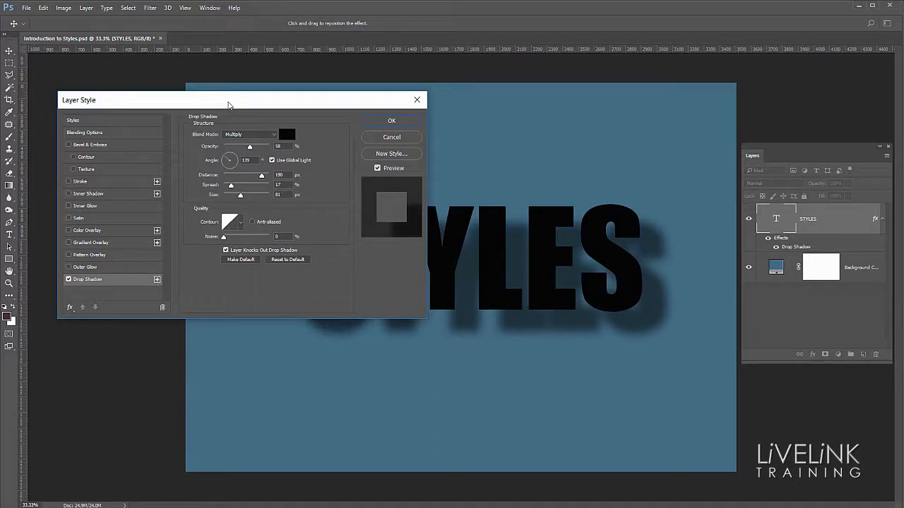
Step: Add a Bevel & Emboss effect to the STYLES text, with the style Emboss and a depth of 1000%
left_click(122, 145)
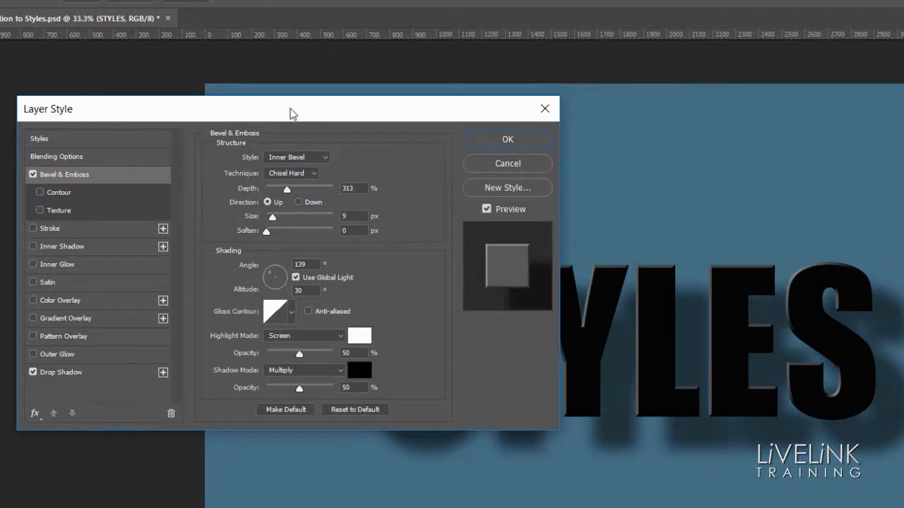
left_click_drag(292, 111, 230, 40)
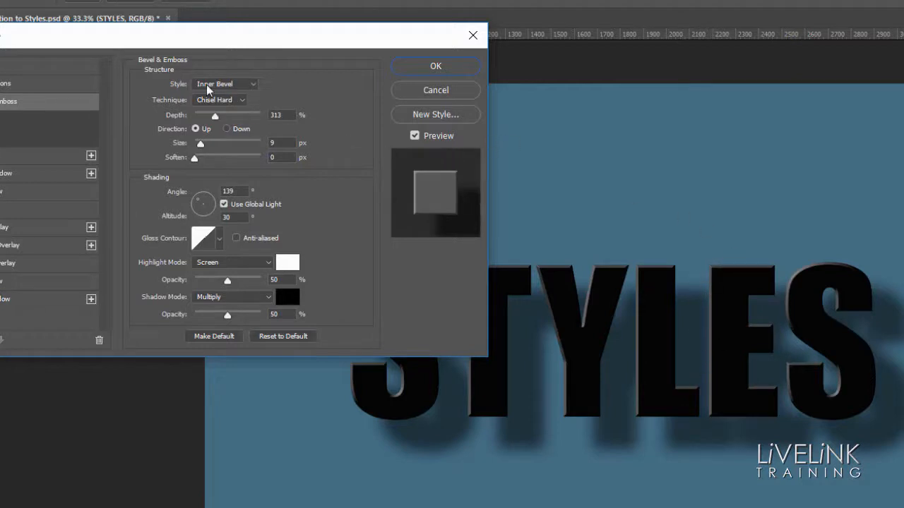
left_click(254, 84)
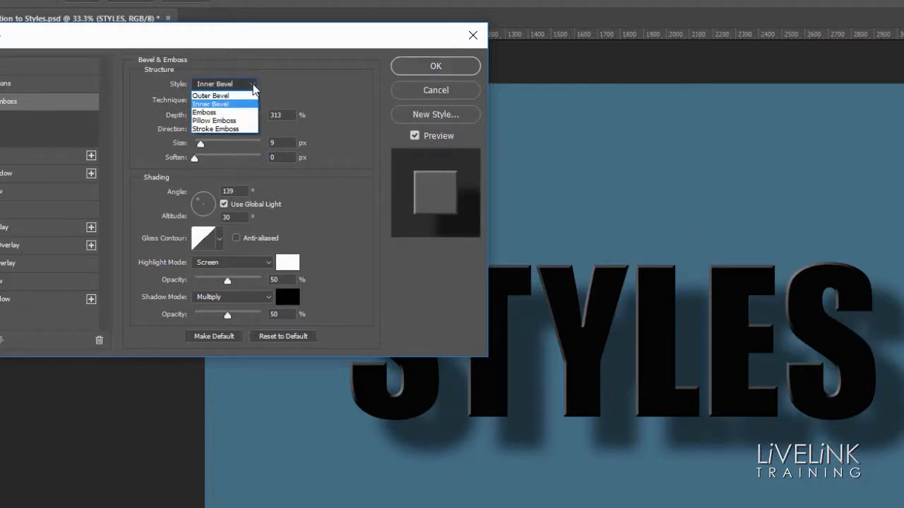
left_click(212, 112)
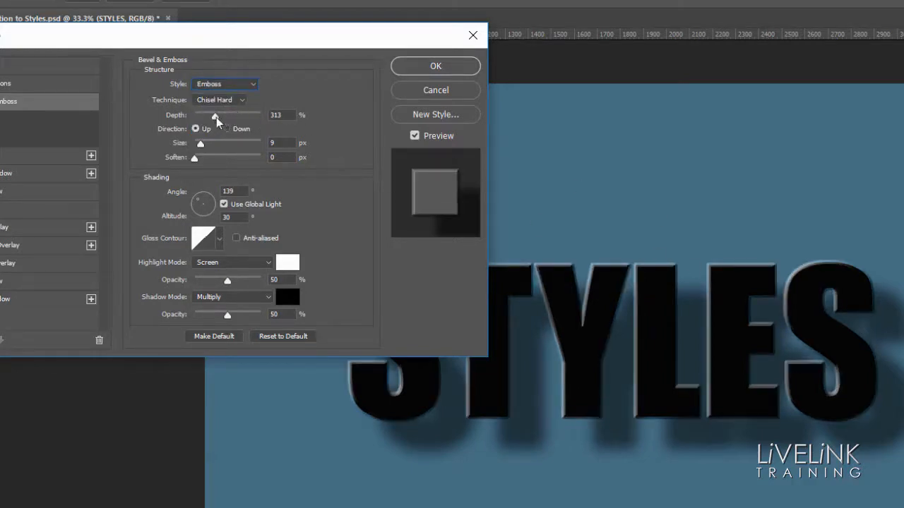
left_click_drag(215, 118, 269, 141)
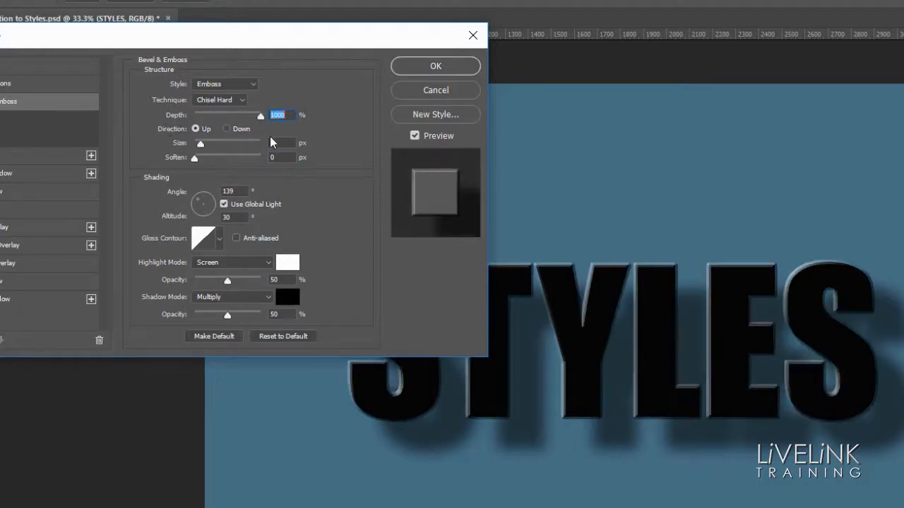
Step: Try the Chisel Soft technique for the emboss, and return it to Chisel Hard
left_click(243, 103)
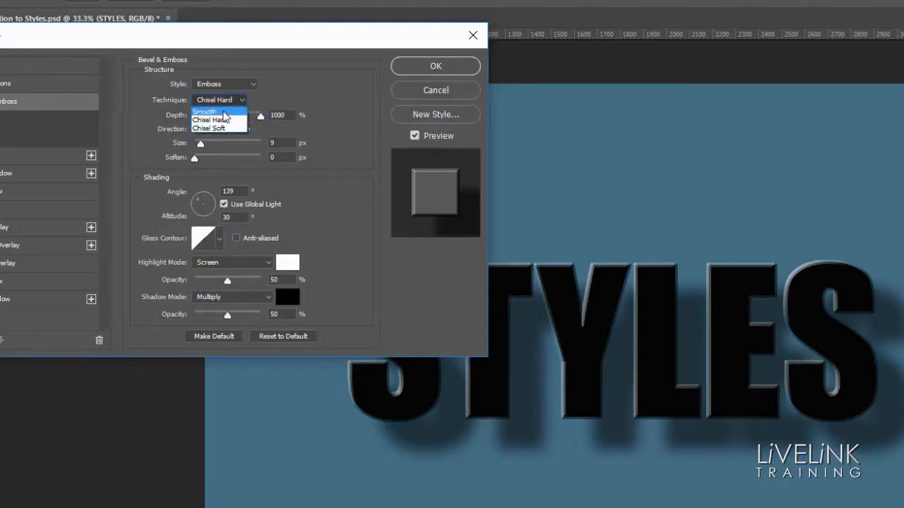
left_click(220, 127)
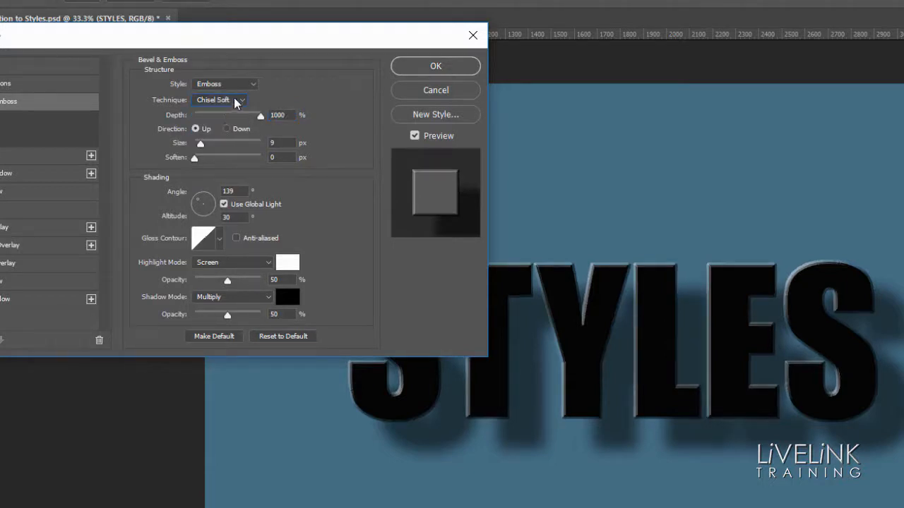
left_click(240, 101)
left_click(223, 126)
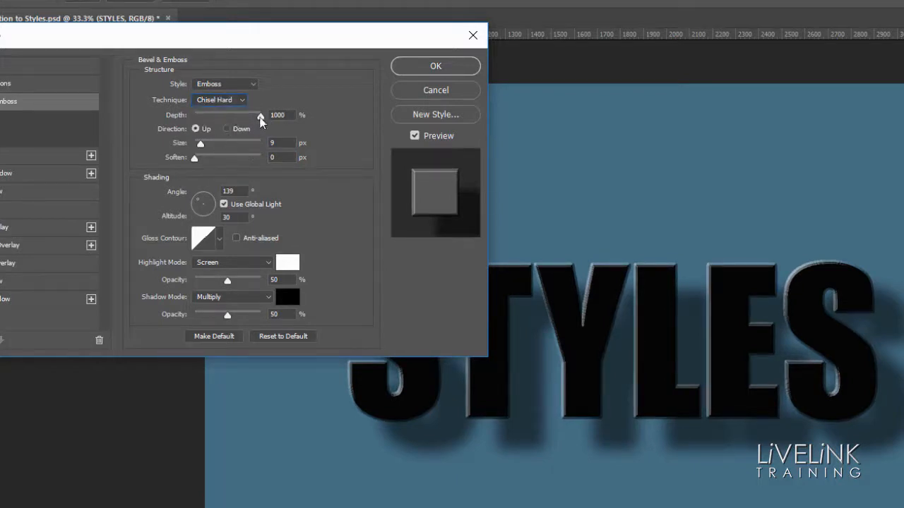
Step: Try an emboss size of 49 px with 16 px softening, and set the size to 16 px and soften to 4 px
mouse_move(201, 146)
left_mouse_down()
mouse_move(228, 146)
mouse_move(194, 161)
left_mouse_up()
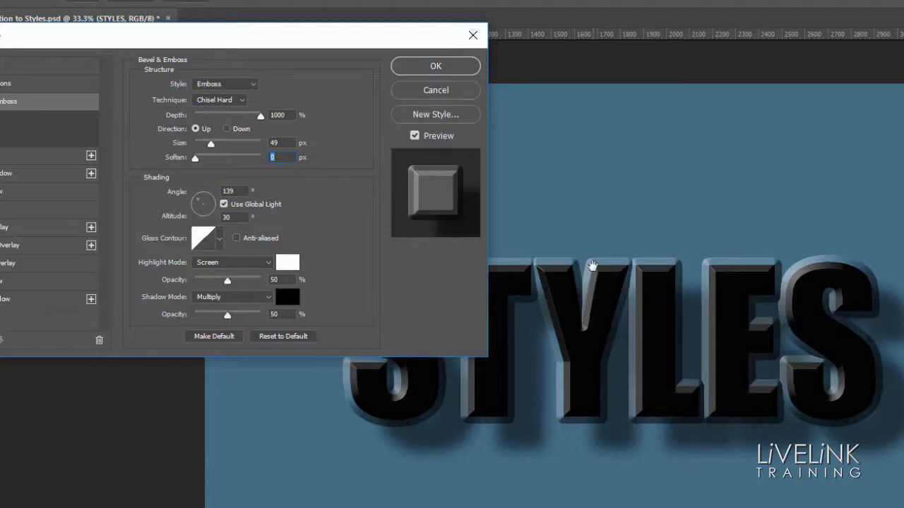
left_click_drag(196, 158, 270, 177)
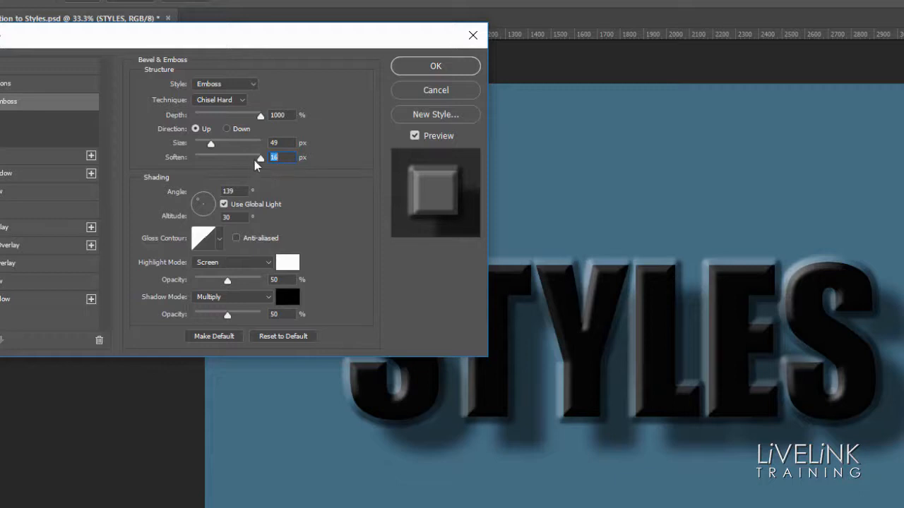
left_click_drag(262, 164, 204, 150)
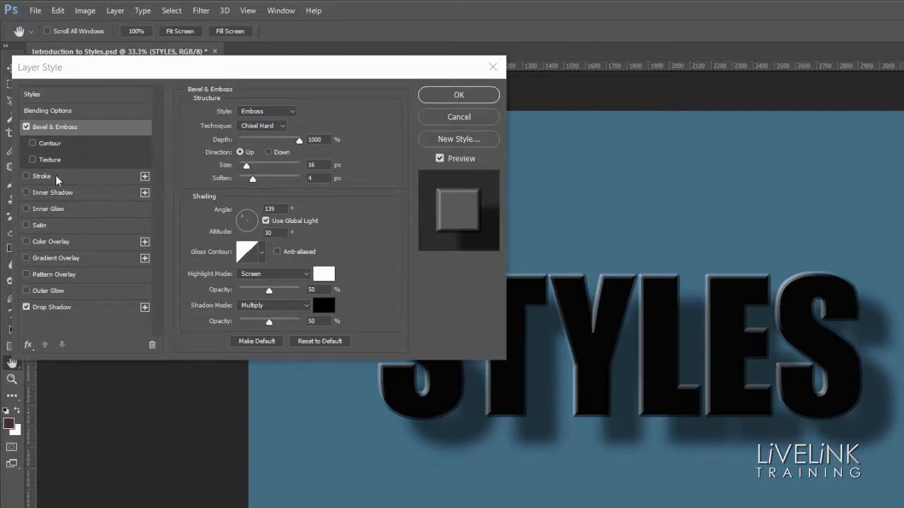
Step: Add a Stroke effect to the STYLES text and set its size to 6 px
left_click(95, 176)
left_click(95, 175)
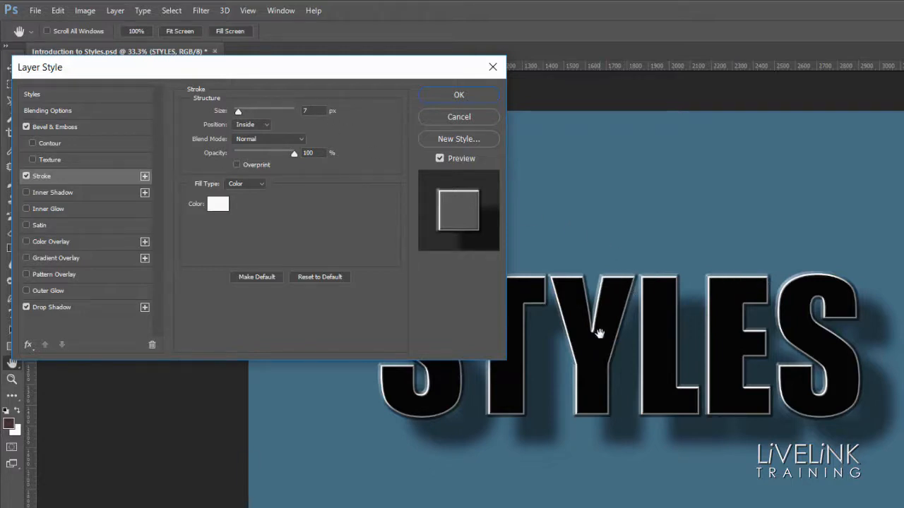
mouse_move(239, 112)
left_mouse_down()
mouse_move(258, 113)
mouse_move(237, 115)
left_mouse_up()
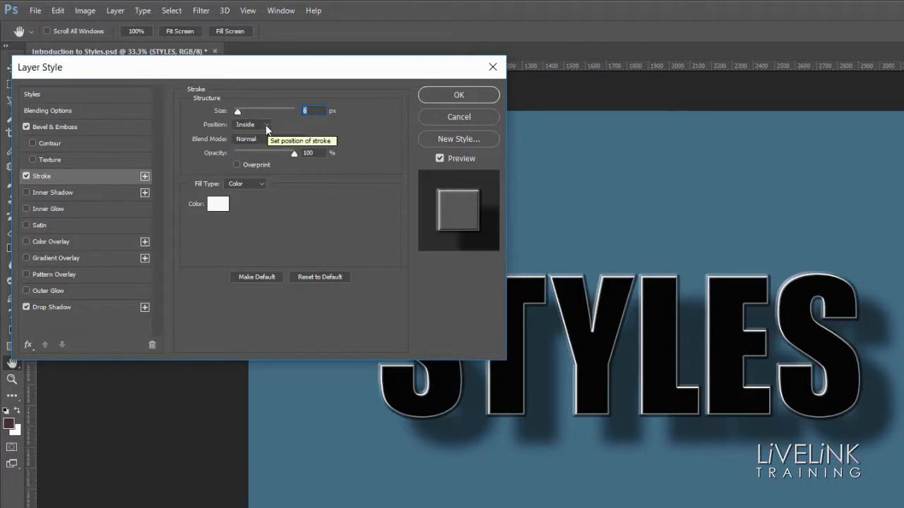
Step: Try placing the stroke Outside, return it to Inside, and test the stroke opacity, ending at 100%
left_click(266, 124)
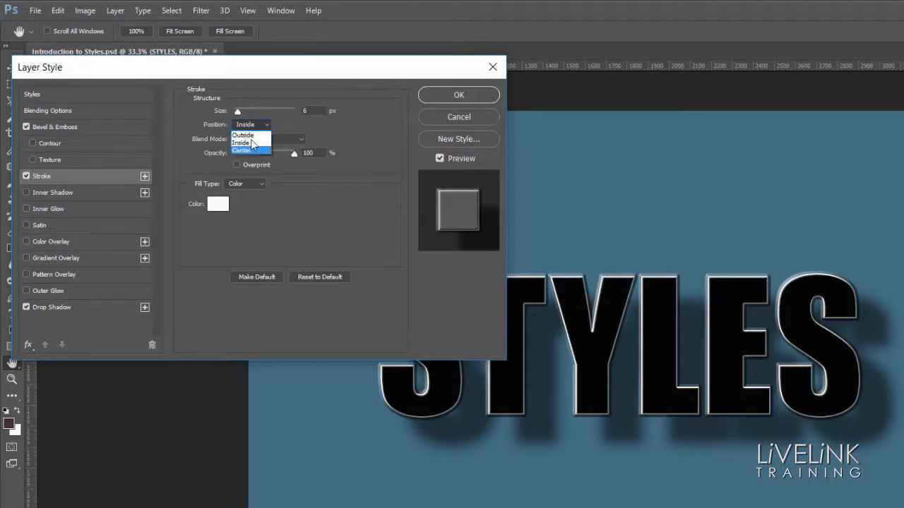
left_click(254, 135)
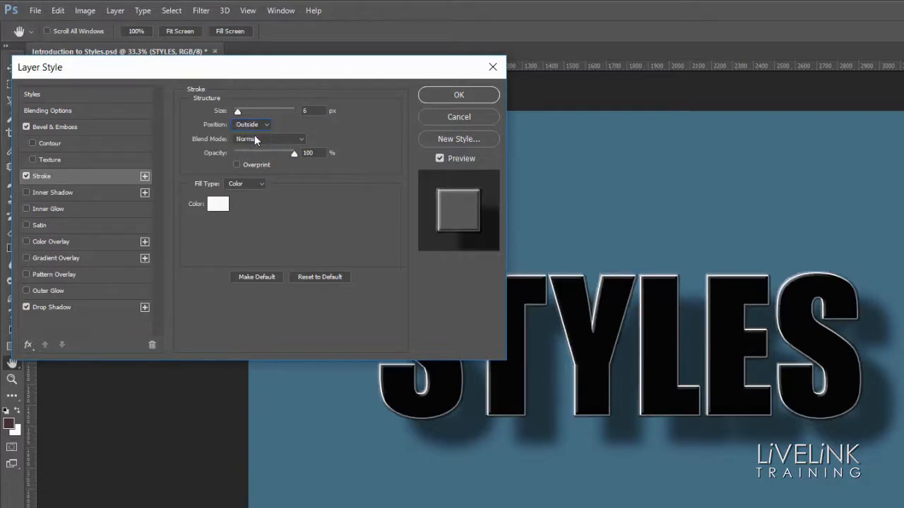
left_click(266, 126)
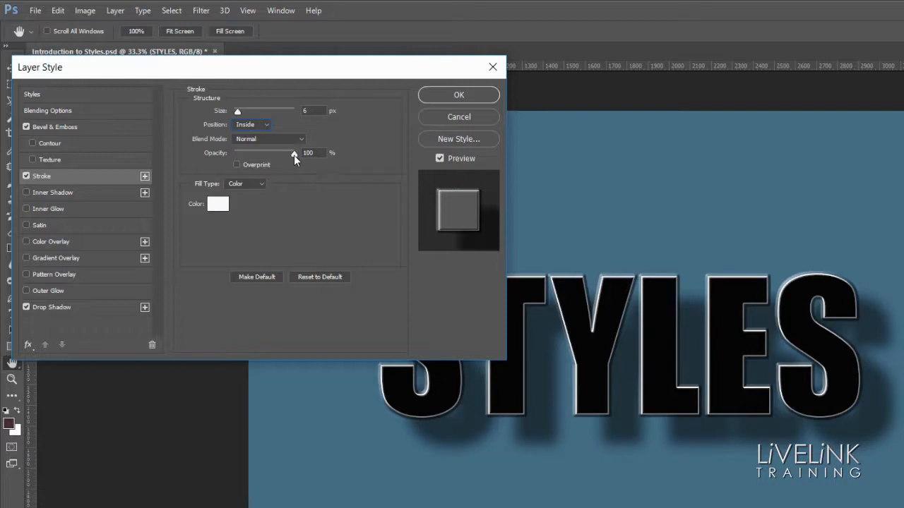
mouse_move(290, 155)
left_mouse_down()
mouse_move(236, 154)
mouse_move(301, 163)
left_mouse_up()
Step: Try the canvas background blue (426c85) as the stroke colour by sampling it from the image, and cancel the colour change
left_click(219, 207)
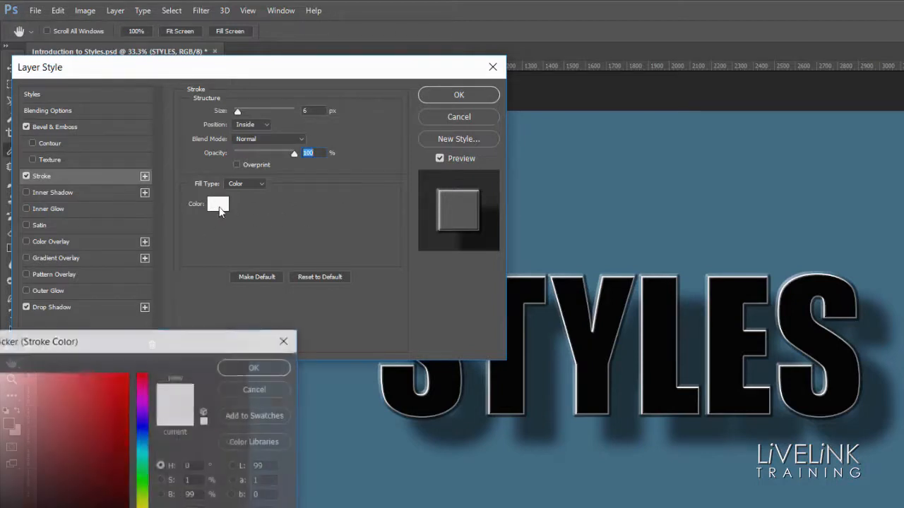
left_click_drag(206, 346, 285, 253)
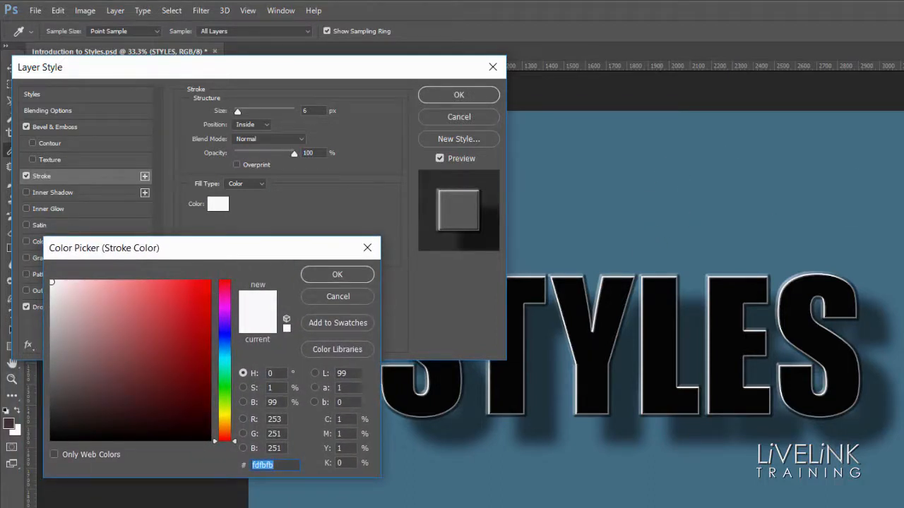
left_click(800, 186)
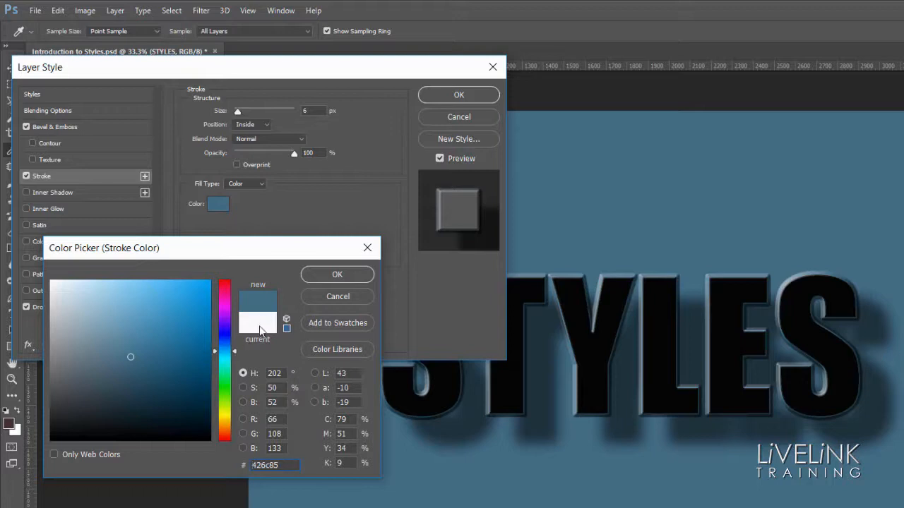
left_click(344, 299)
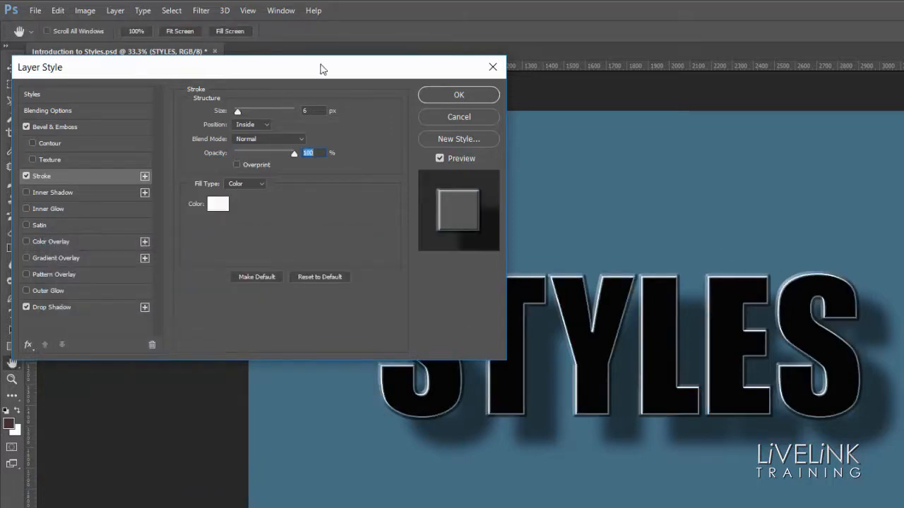
Step: Move the dialog clear of the text, and apply the layer style with its bevel, stroke and drop shadow
left_click_drag(318, 68, 174, 134)
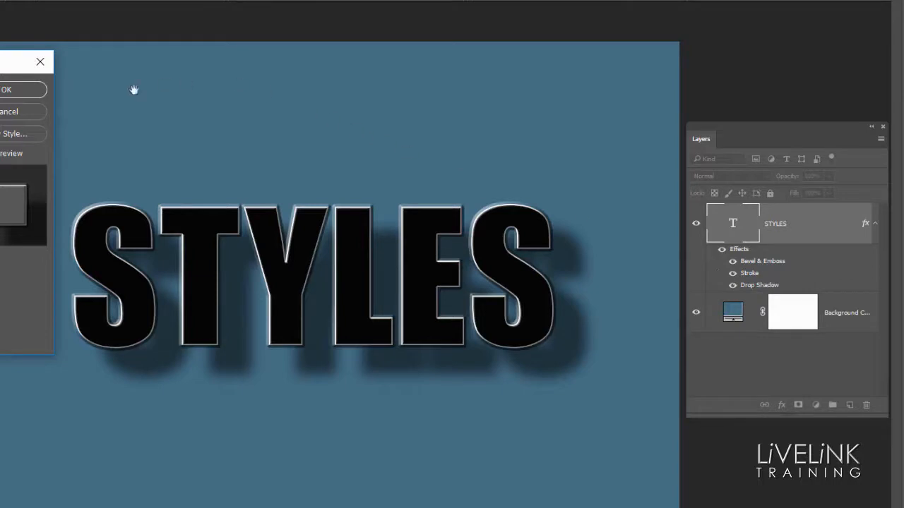
left_click(2, 94)
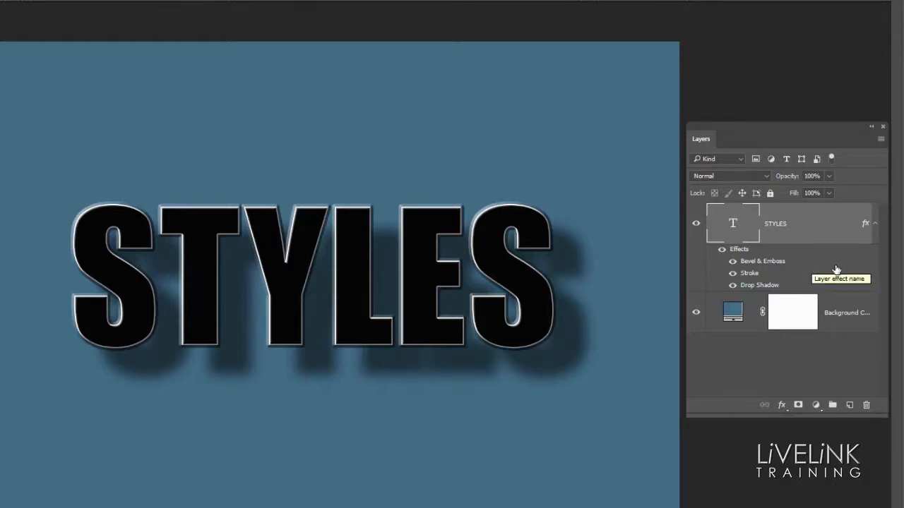
Step: Start a new style from the STYLES layer's effects, including both the layer effects and the layer blending options
double_click(823, 229)
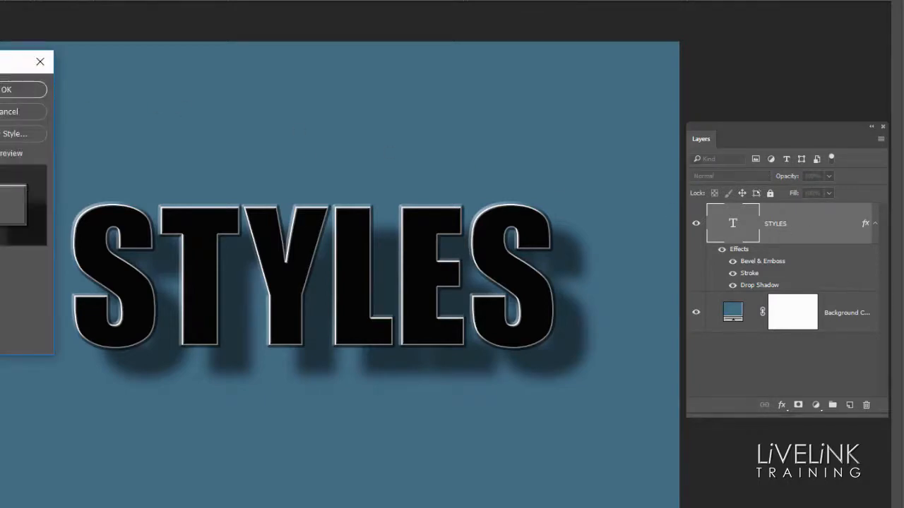
left_click_drag(32, 61, 0, 103)
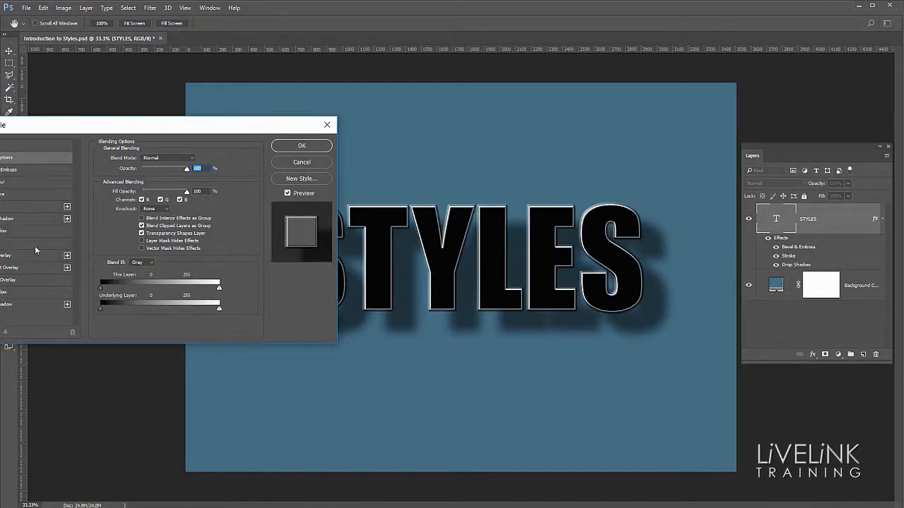
left_click(13, 146)
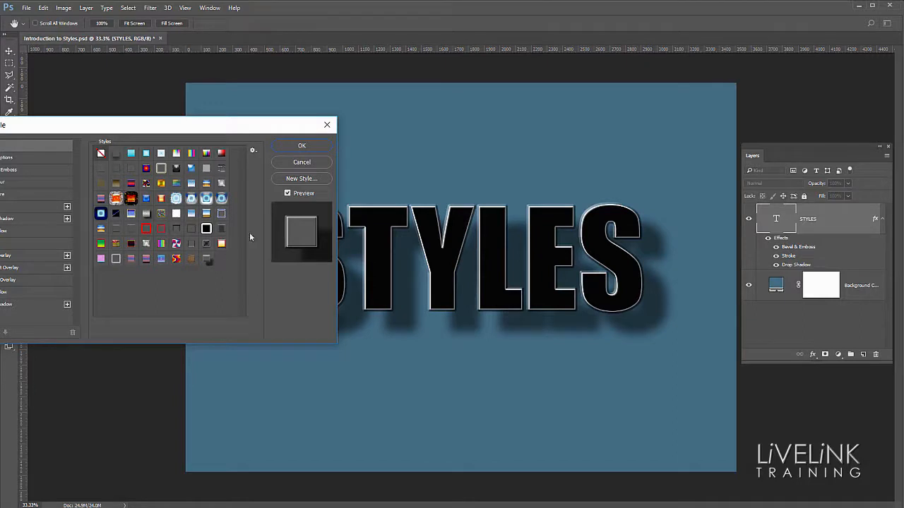
left_click(302, 178)
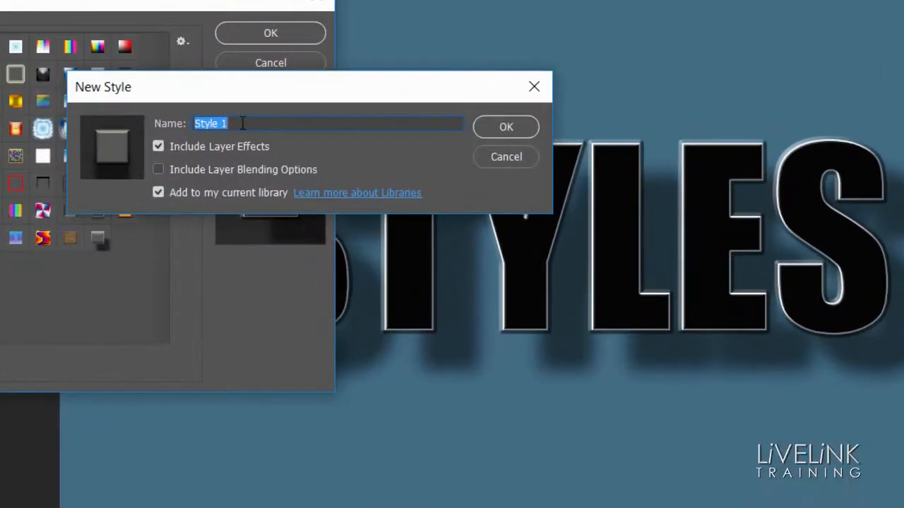
left_click(251, 141)
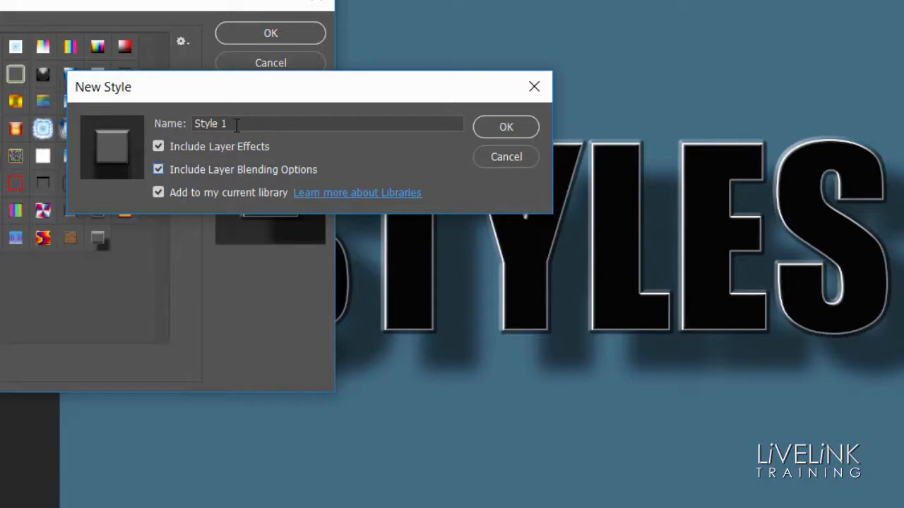
Step: Name the new style BE ST DS and save it among the style presets
left_click_drag(240, 124, 158, 124)
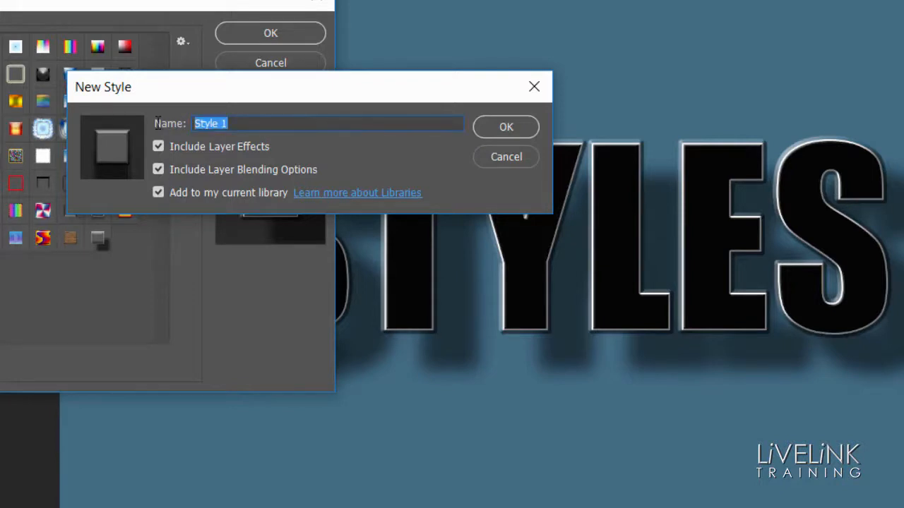
type("B")
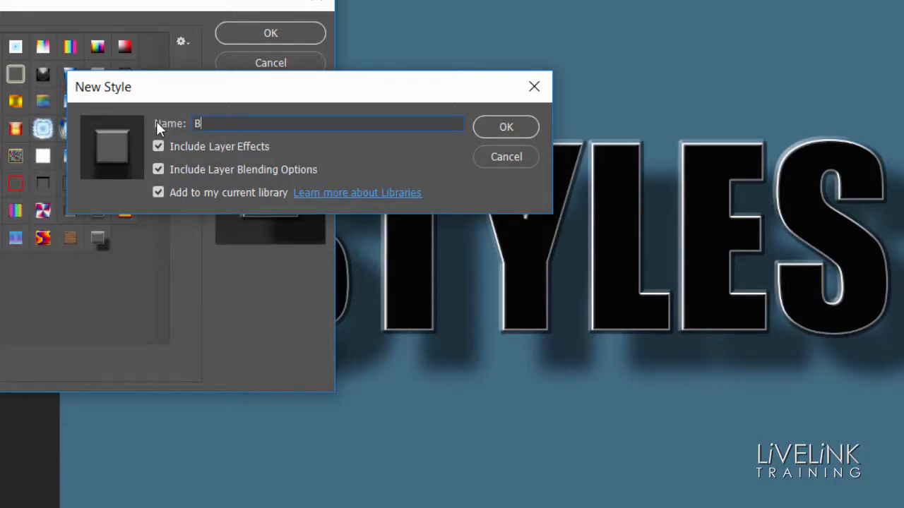
type("E St DS")
left_click(220, 123)
key("BackSpace")
type("T")
left_click(507, 126)
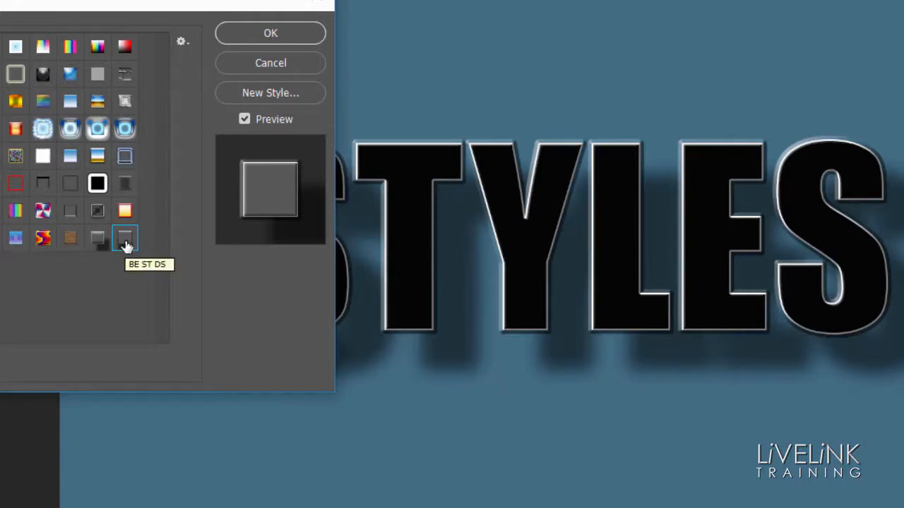
Step: Try several preset styles on the STYLES text: the multicoloured wavy pattern, the black fill with white outline, and the blue-and-gold chrome
scroll(127, 246, "right", 1)
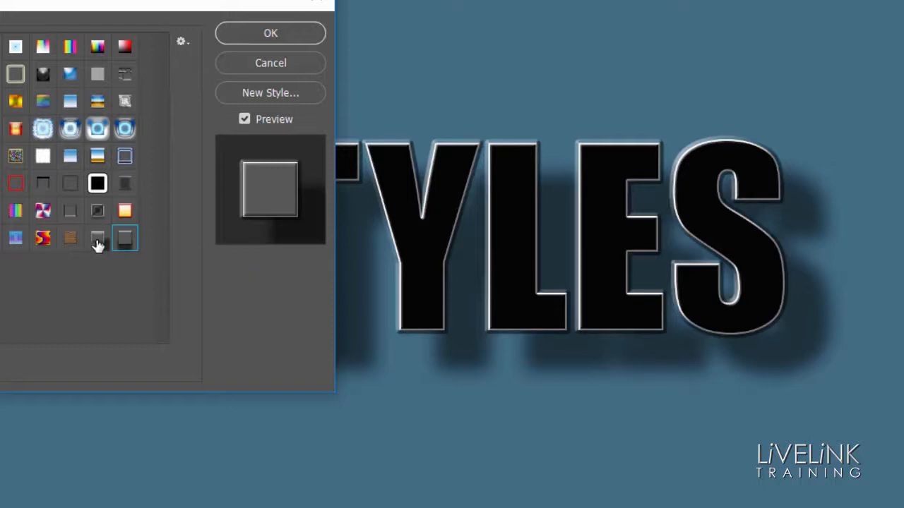
left_click(42, 242)
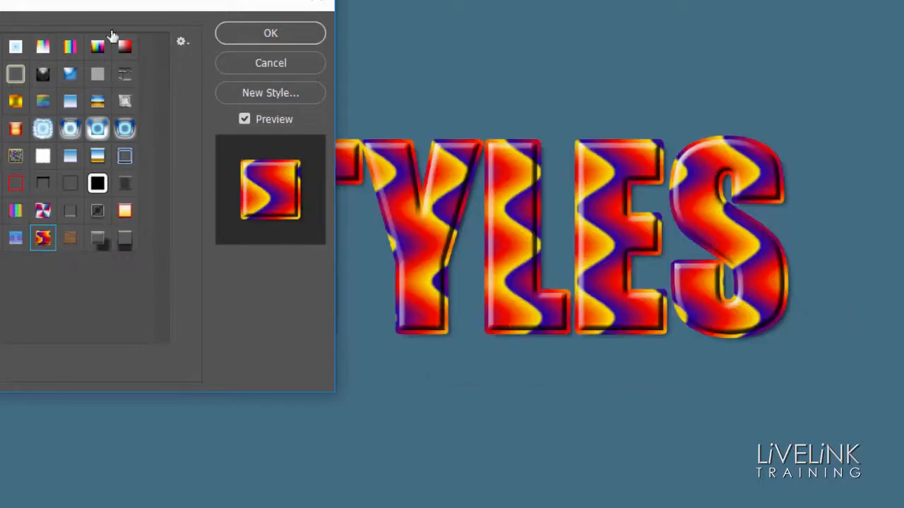
left_click_drag(122, 8, 0, 0)
left_click_drag(3, 54, 32, 68)
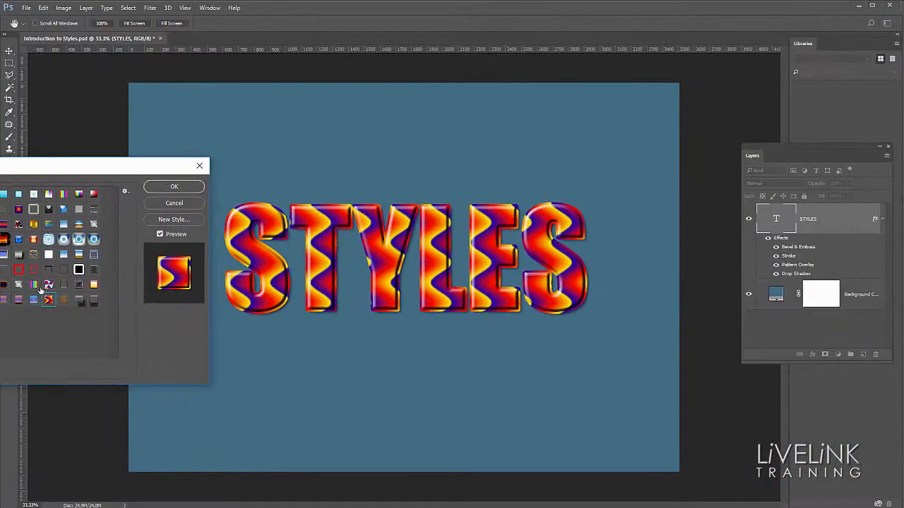
left_click(79, 273)
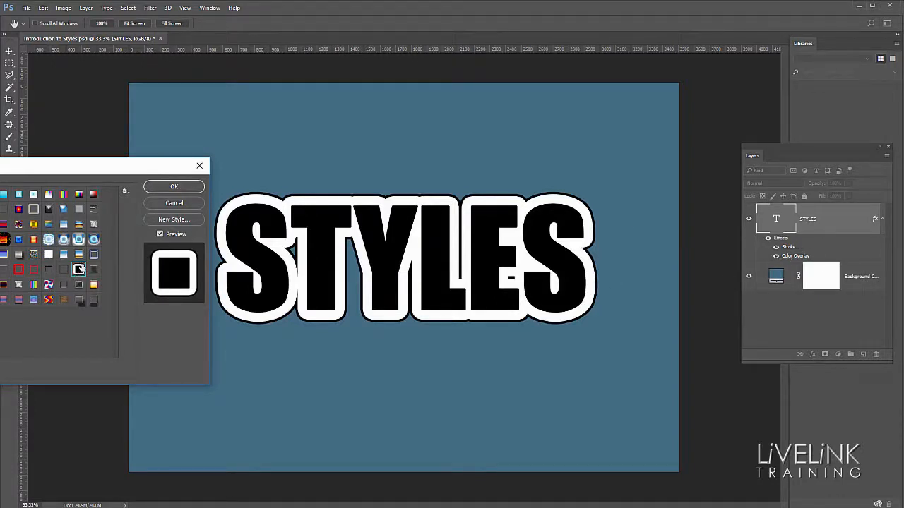
left_click(79, 255)
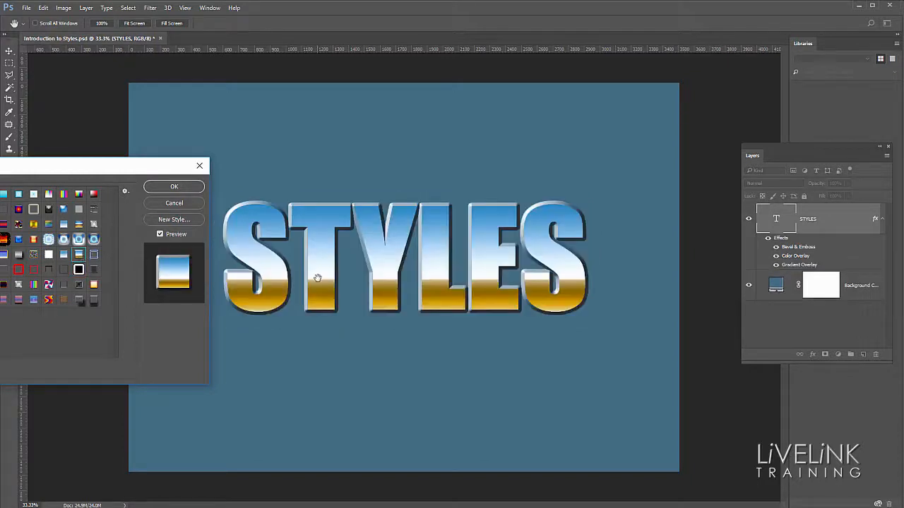
Step: Apply the saved BE ST DS style to the STYLES text and accept the layer style
left_click(94, 302)
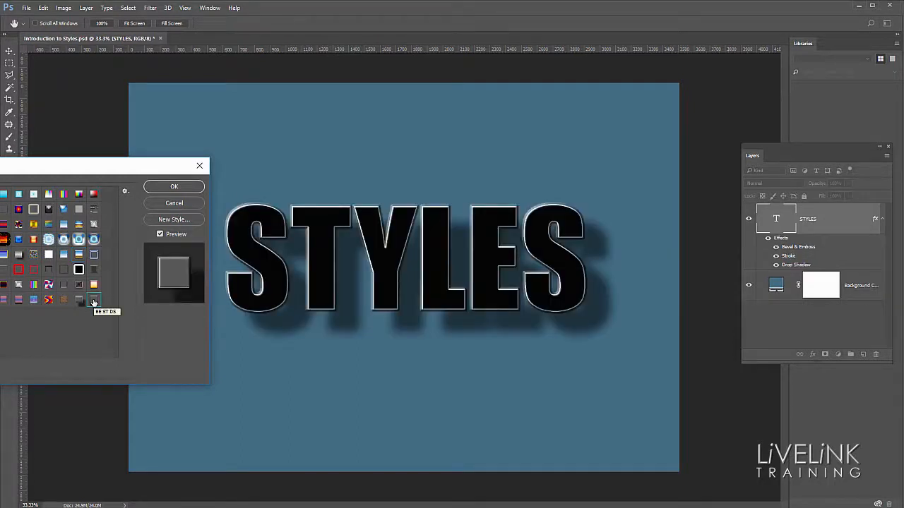
left_click(175, 187)
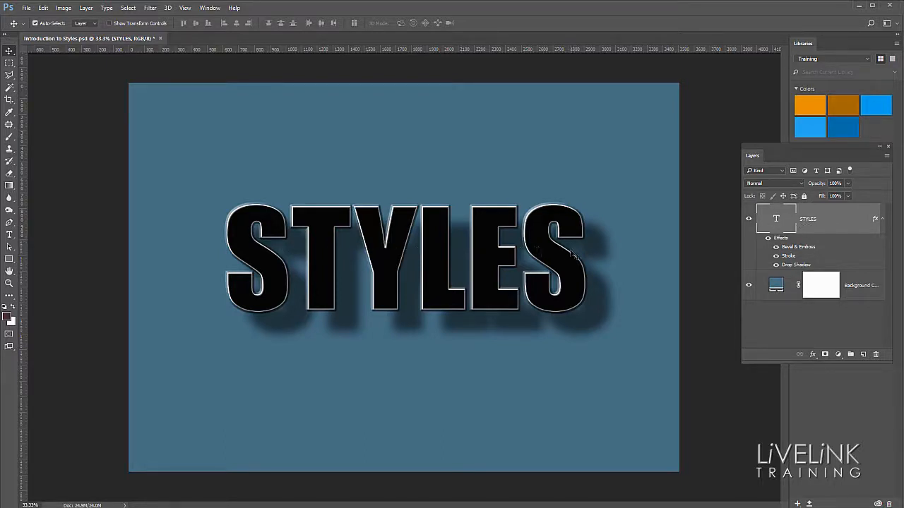
Step: Move the STYLES text up the canvas and add two more lines to it, "n" and "FX"
left_click_drag(436, 278, 435, 221)
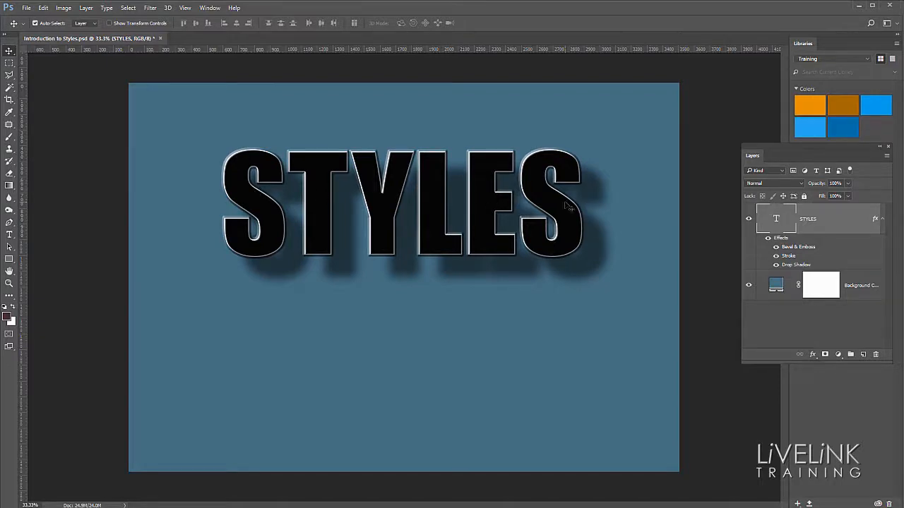
double_click(776, 219)
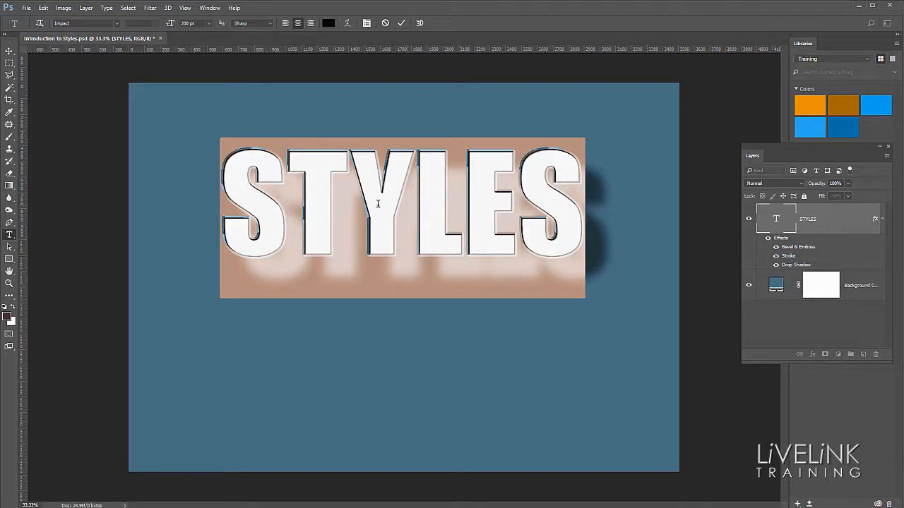
left_click(581, 222)
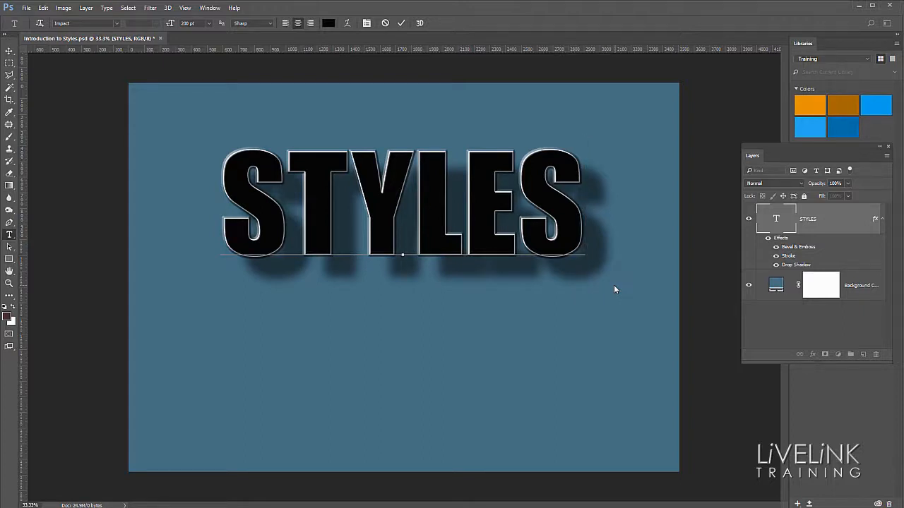
key("Return")
type("n")
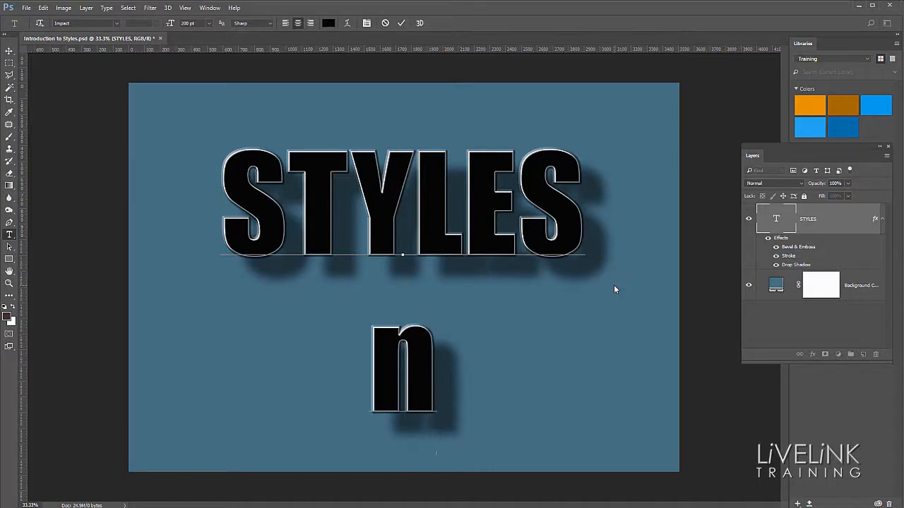
key("Return")
type("FX")
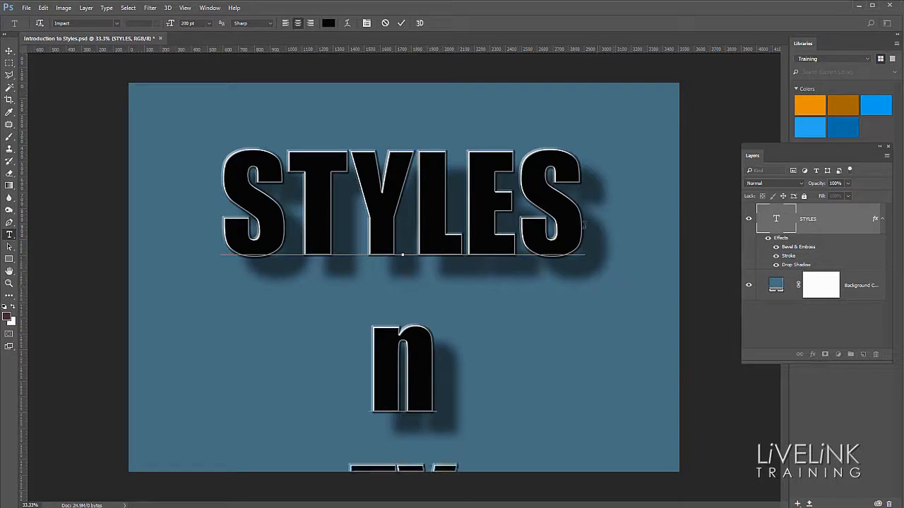
Step: Set the font size of all three text lines to 100 pt and commit the text edit
left_click_drag(462, 487, 220, 209)
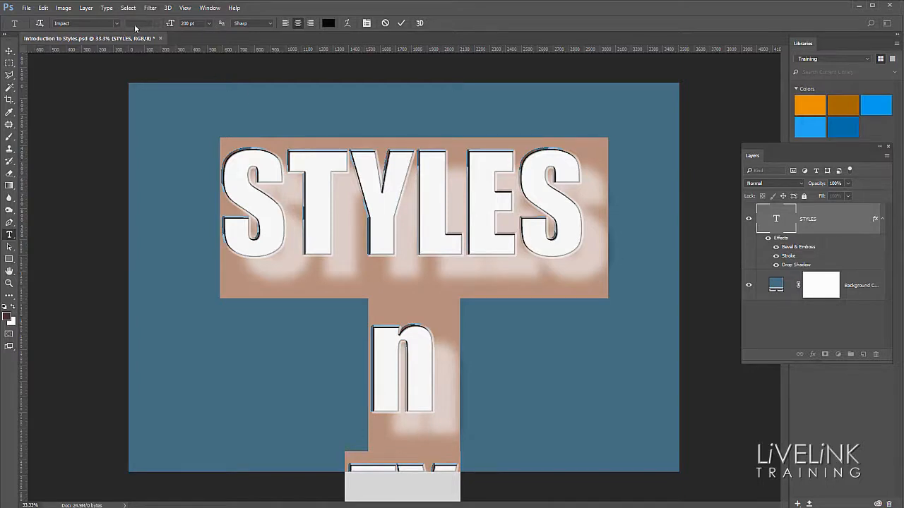
left_click(209, 23)
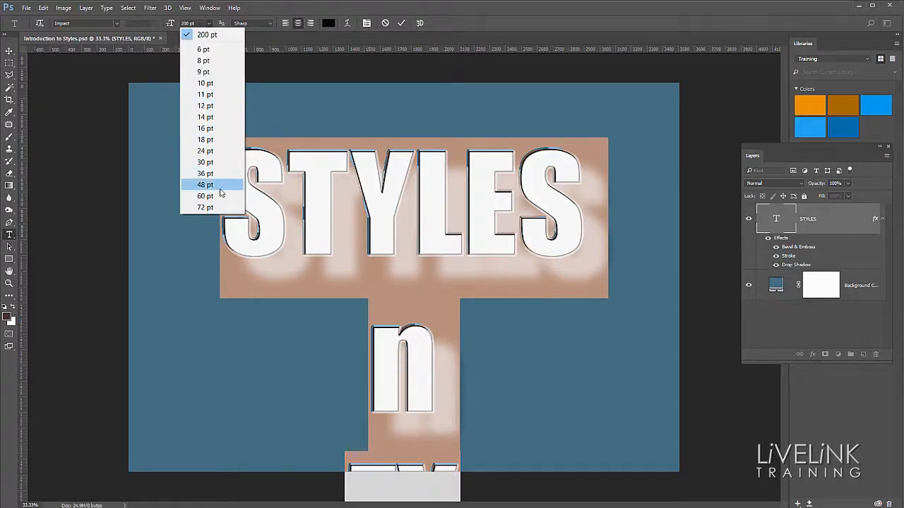
left_click(196, 35)
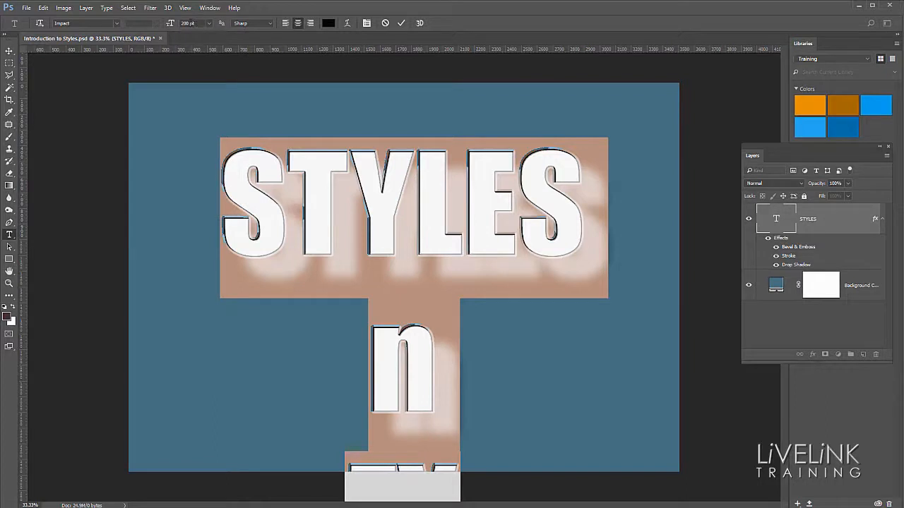
left_click(170, 24)
type("100")
key("Return")
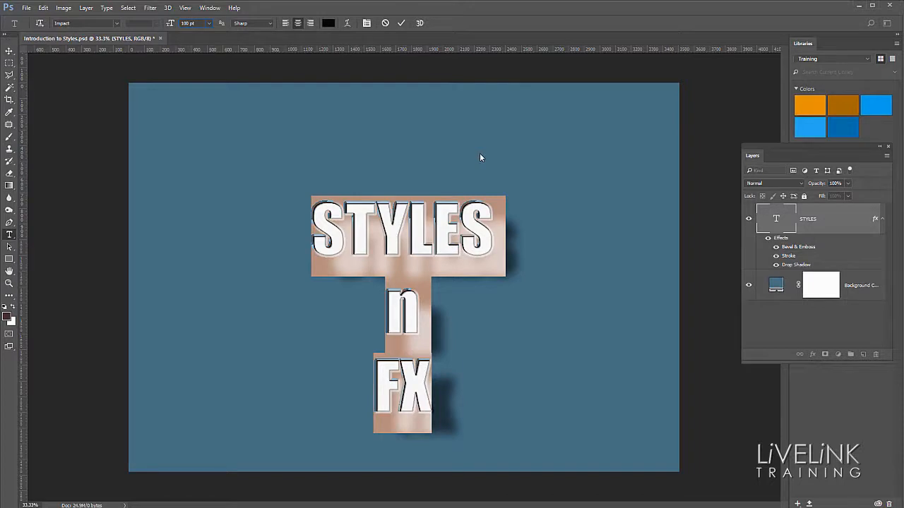
key("ctrl+Return")
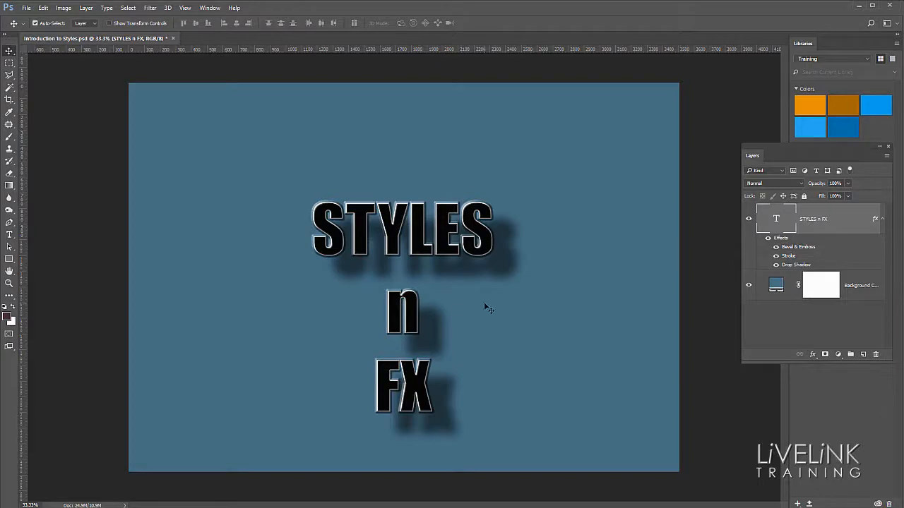
Step: Enlarge the STYLES n FX text to 150 pt and move it up so all three lines fit on the canvas
left_click_drag(444, 250, 451, 216)
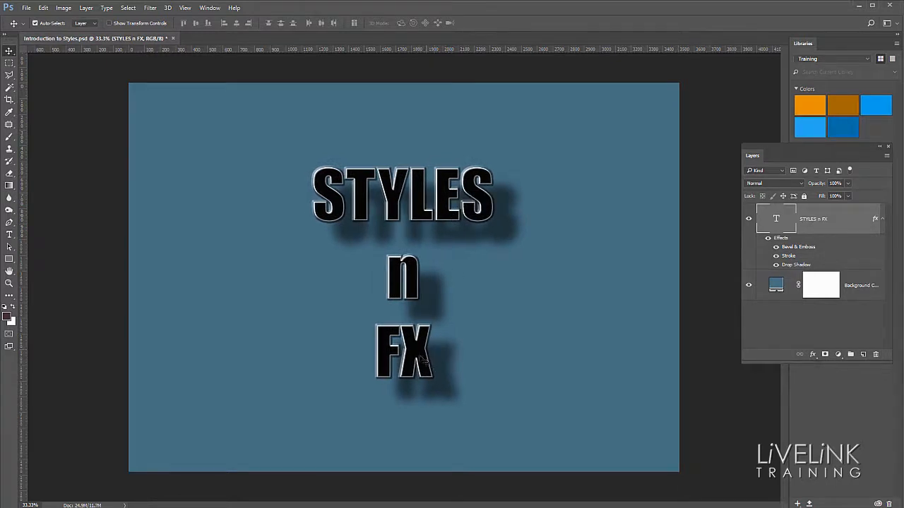
double_click(774, 221)
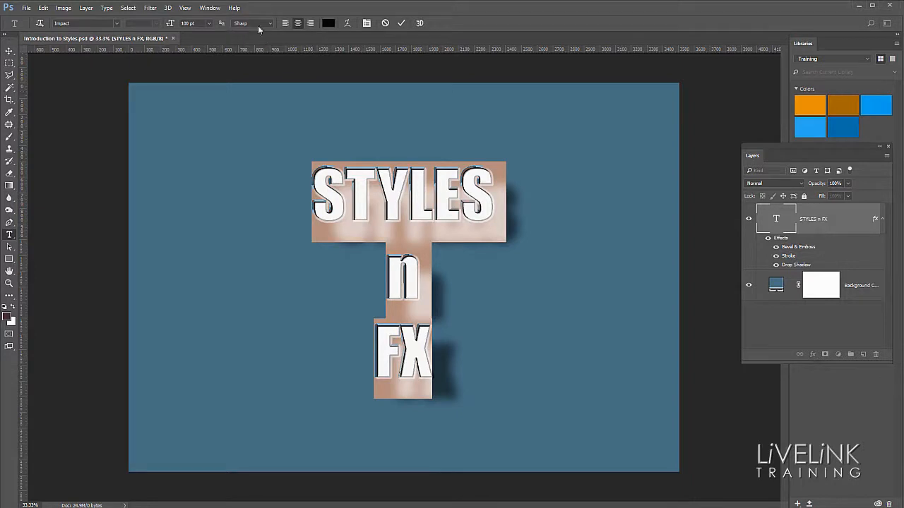
left_click(170, 24)
type("150")
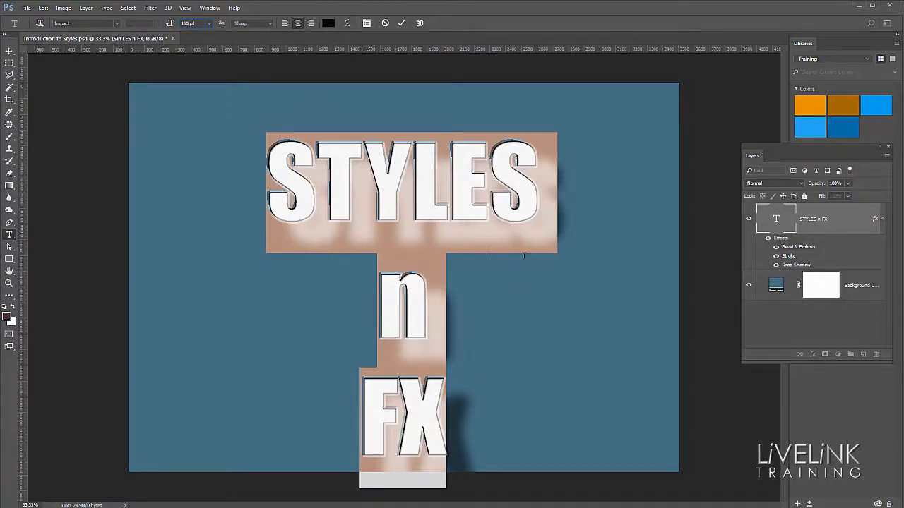
left_click(9, 52)
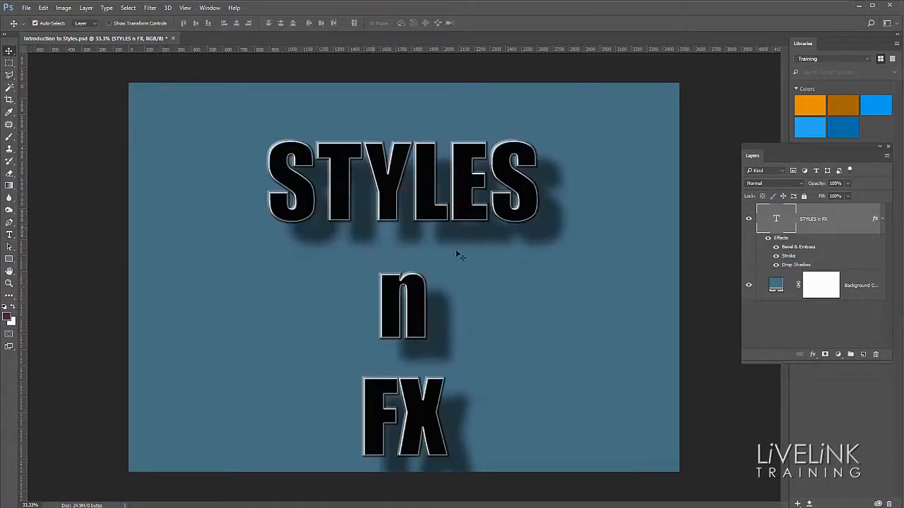
left_click_drag(462, 219, 459, 187)
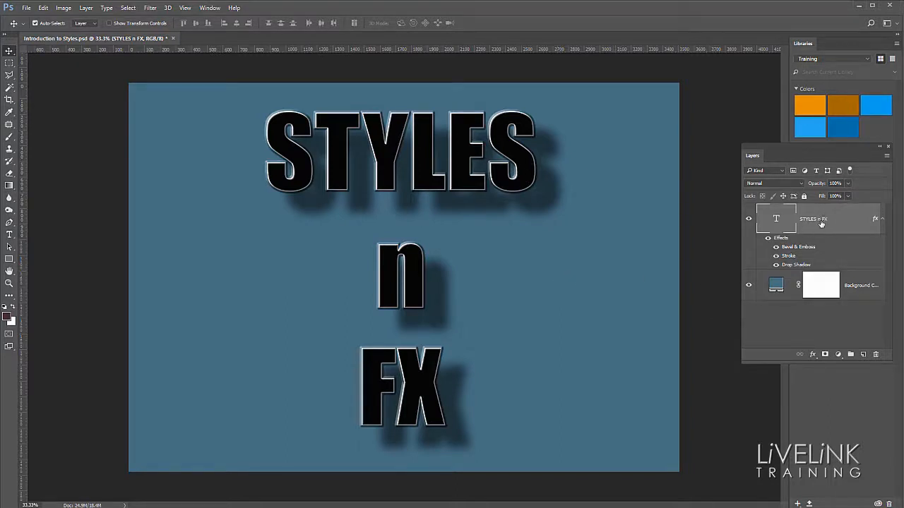
Step: Select the Background Colour layer and reset the foreground and background colours to the default black and white
left_click(789, 296)
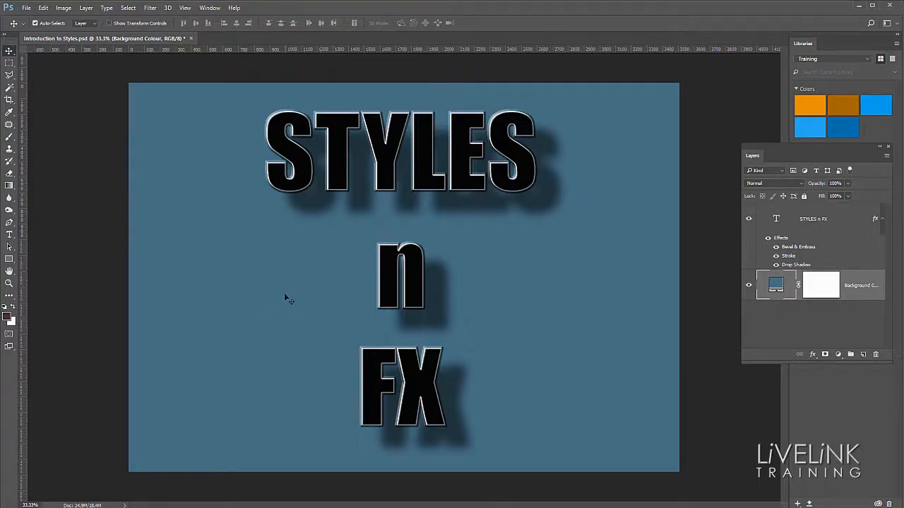
key("d")
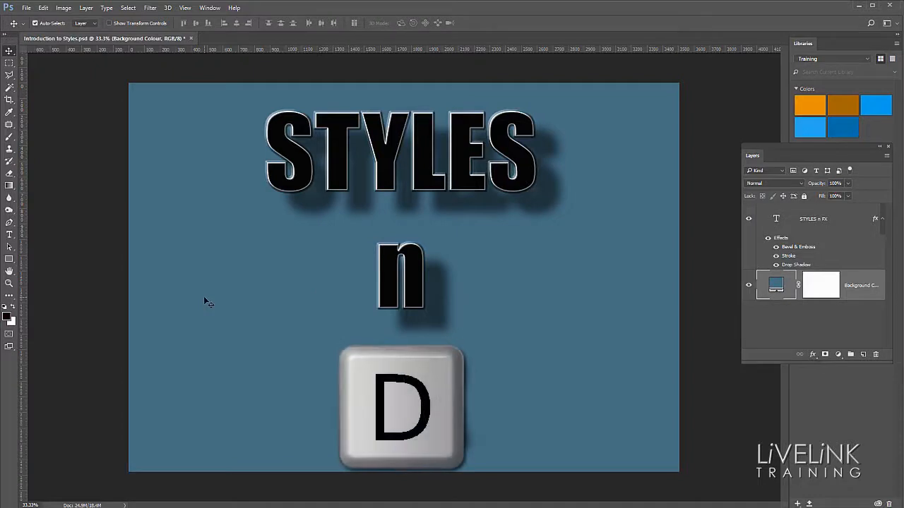
key("x")
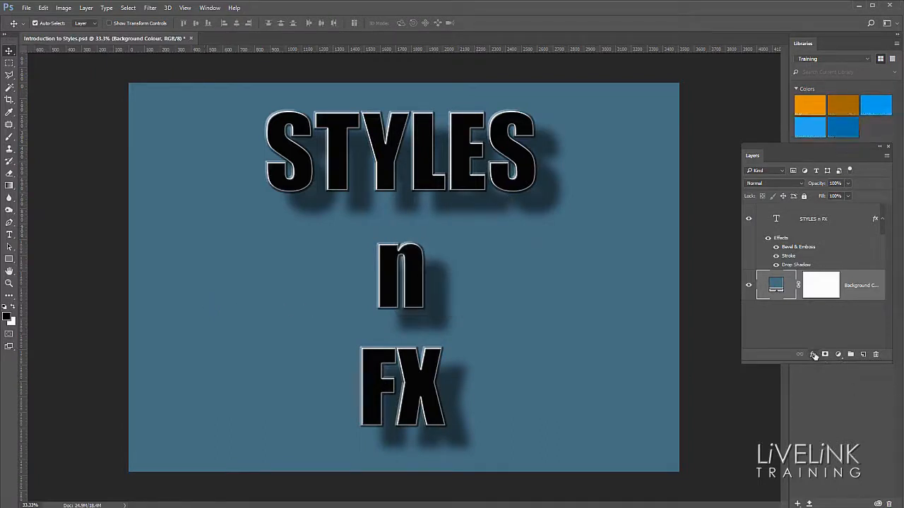
Step: Add a Gradient Overlay effect to the Background Colour layer, keeping the Linear gradient style
left_click(813, 355)
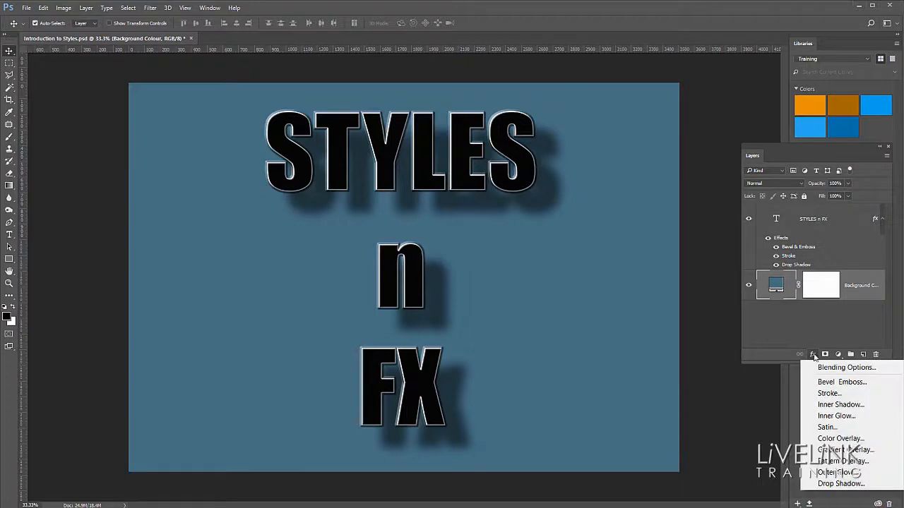
left_click(846, 368)
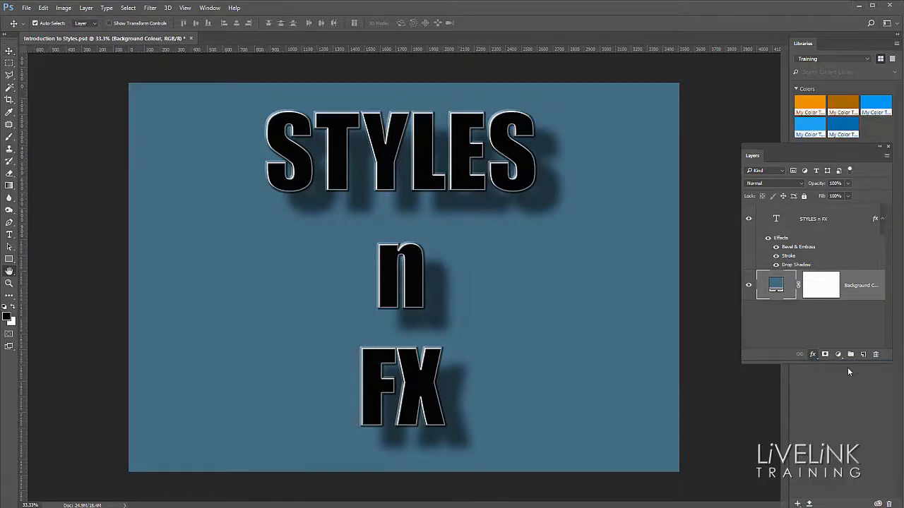
left_click_drag(127, 171, 187, 200)
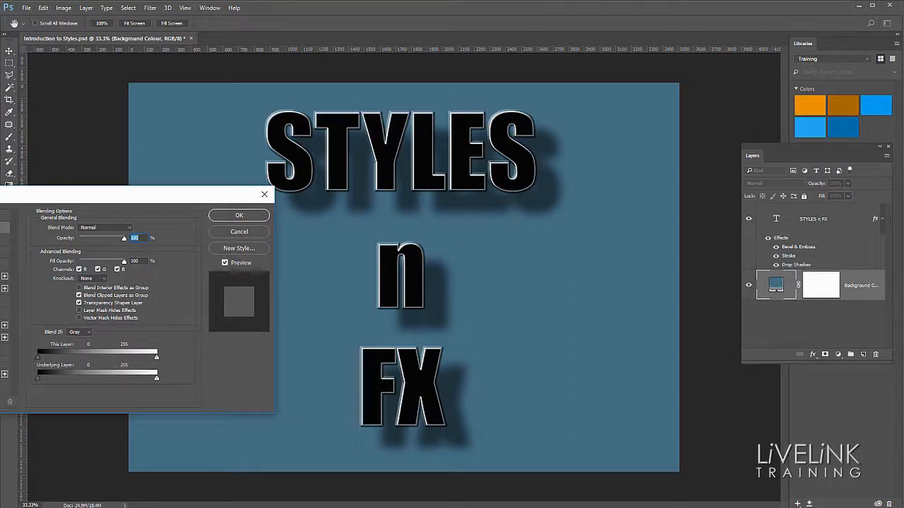
left_click(2, 337)
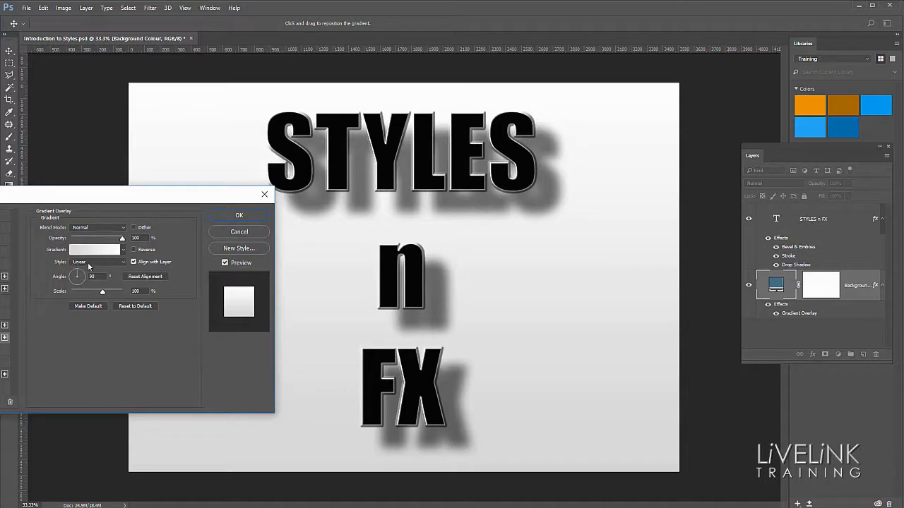
left_click(121, 265)
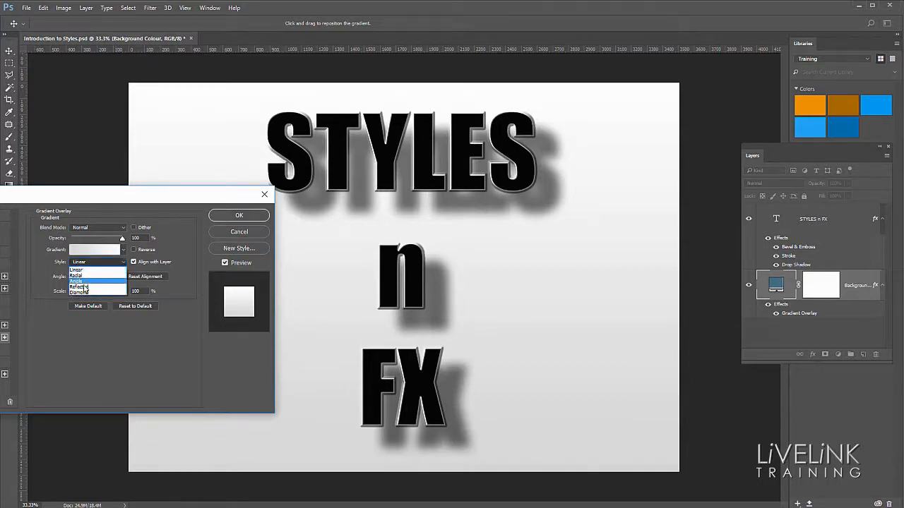
left_click(91, 264)
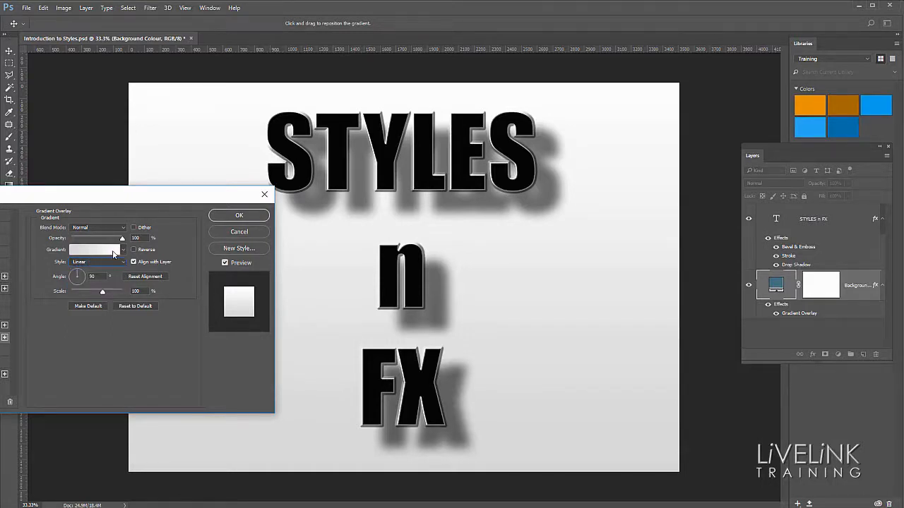
Step: Change the overlay's gradient to the Foreground to Transparent preset in the Gradient Editor and accept it
left_click(109, 251)
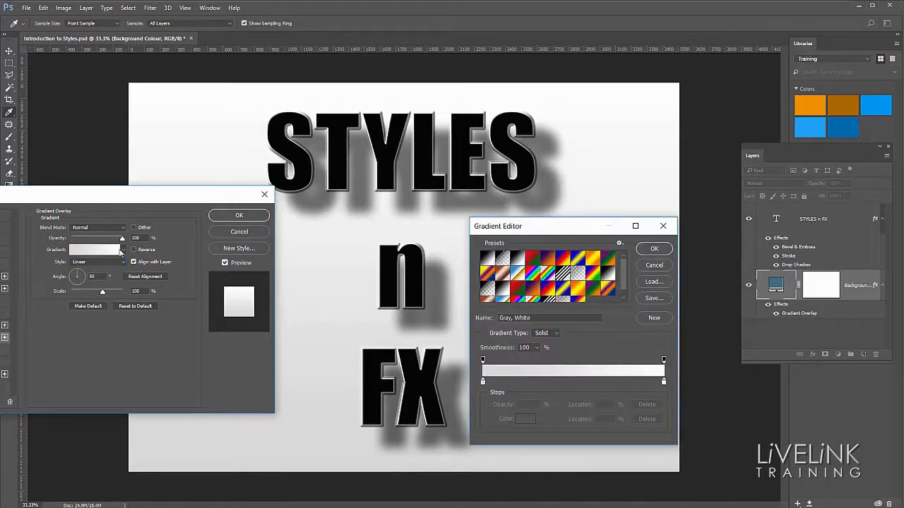
left_click_drag(556, 230, 479, 223)
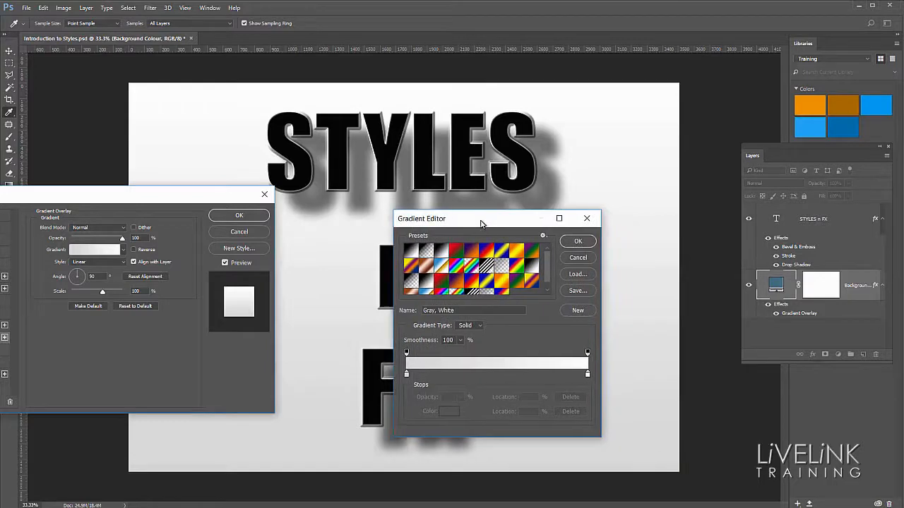
left_click(428, 252)
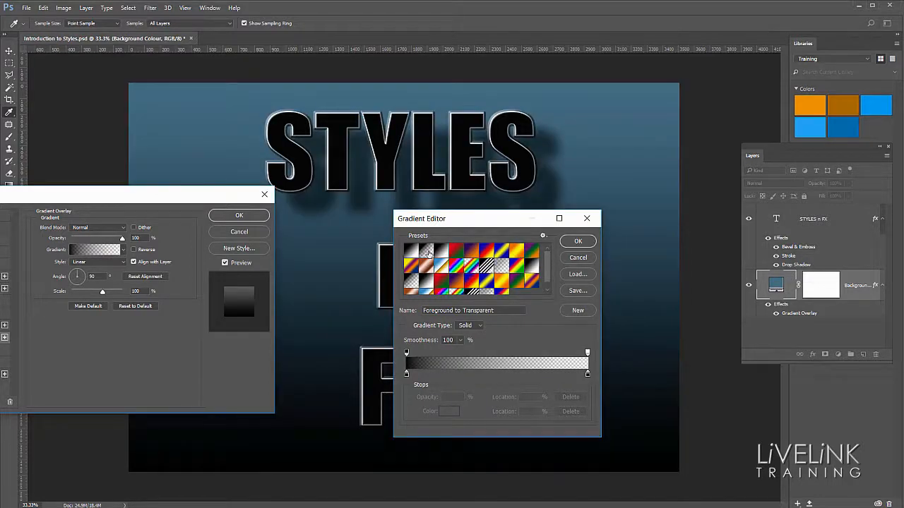
left_click_drag(503, 225, 162, 327)
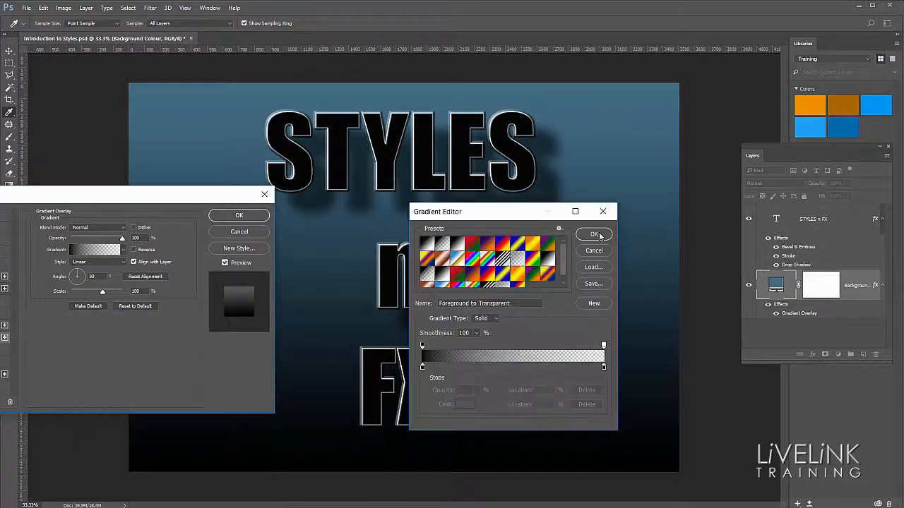
left_click(598, 236)
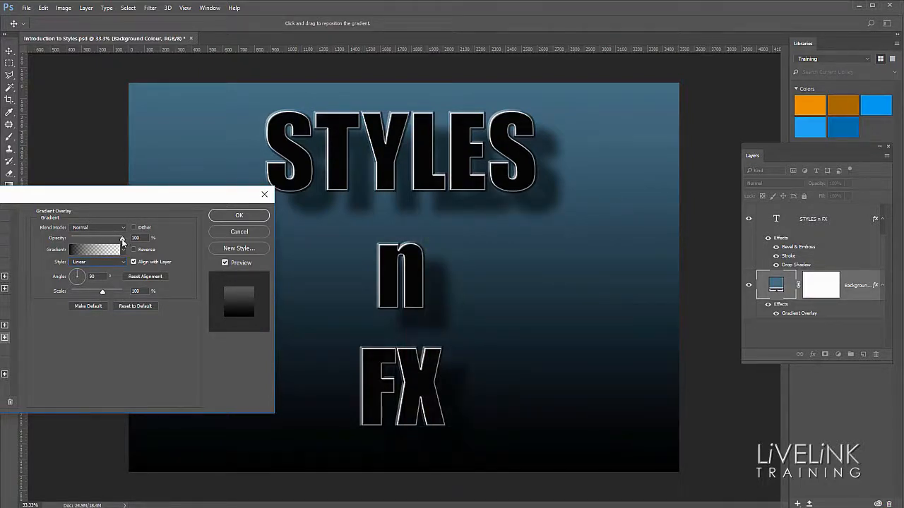
Step: Lower the Gradient Overlay opacity to 65%, compare the canvas with the preview off and on, and apply the layer style
mouse_move(122, 240)
left_mouse_down()
mouse_move(98, 242)
mouse_move(105, 242)
left_mouse_up()
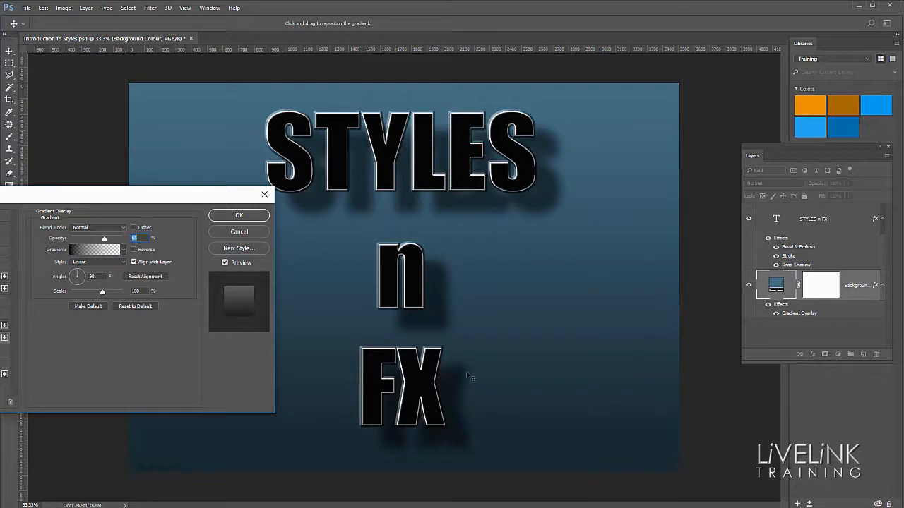
left_click(226, 263)
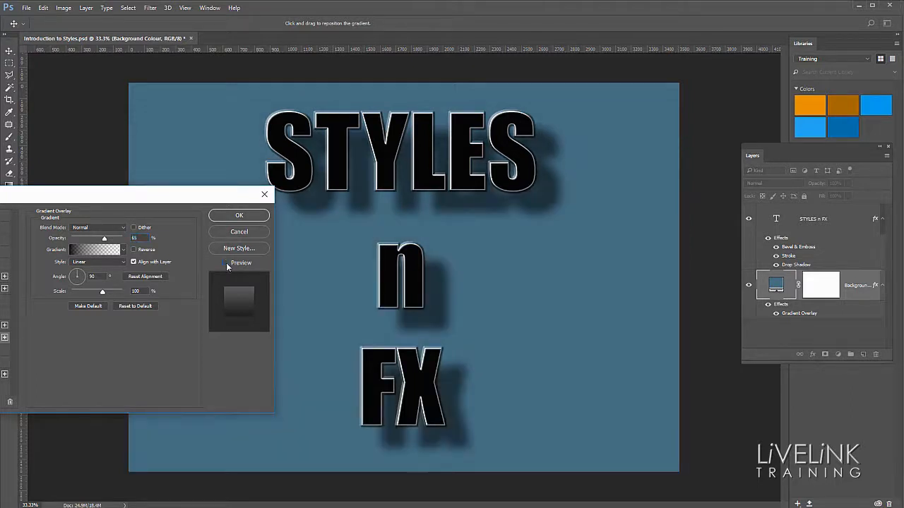
left_click(226, 263)
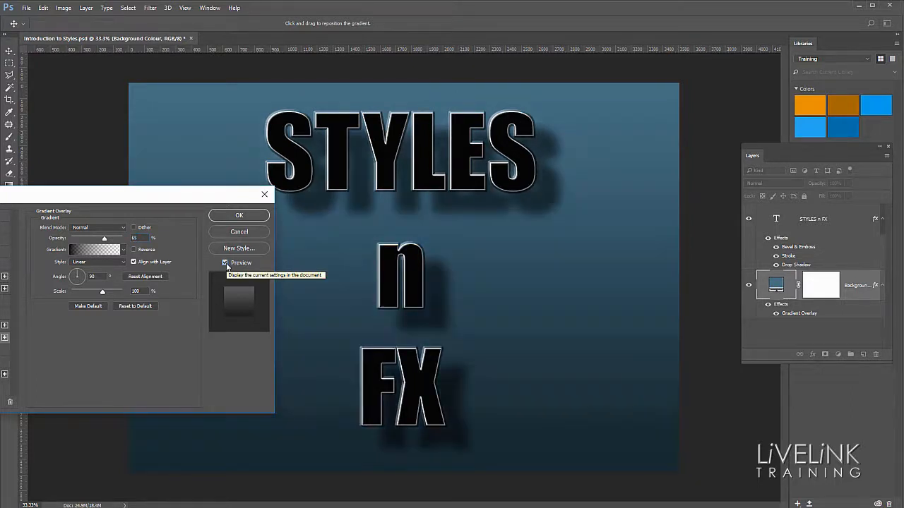
left_click(238, 215)
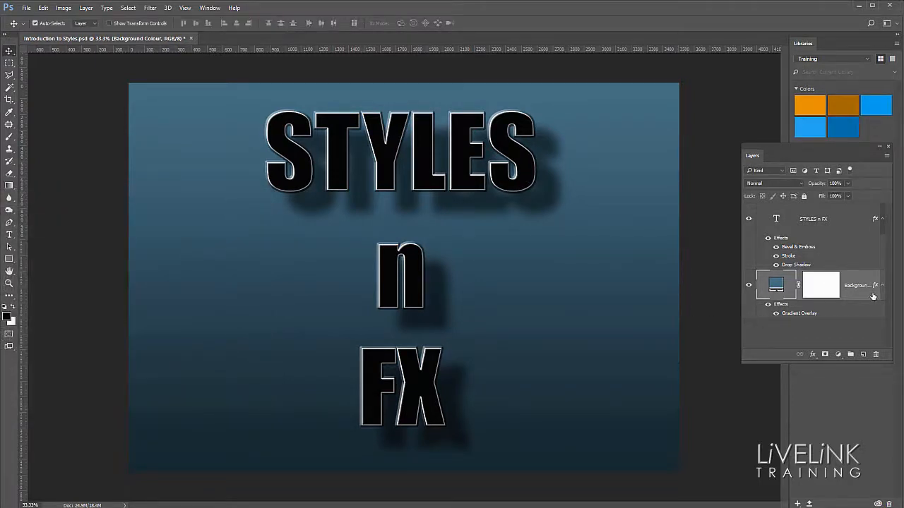